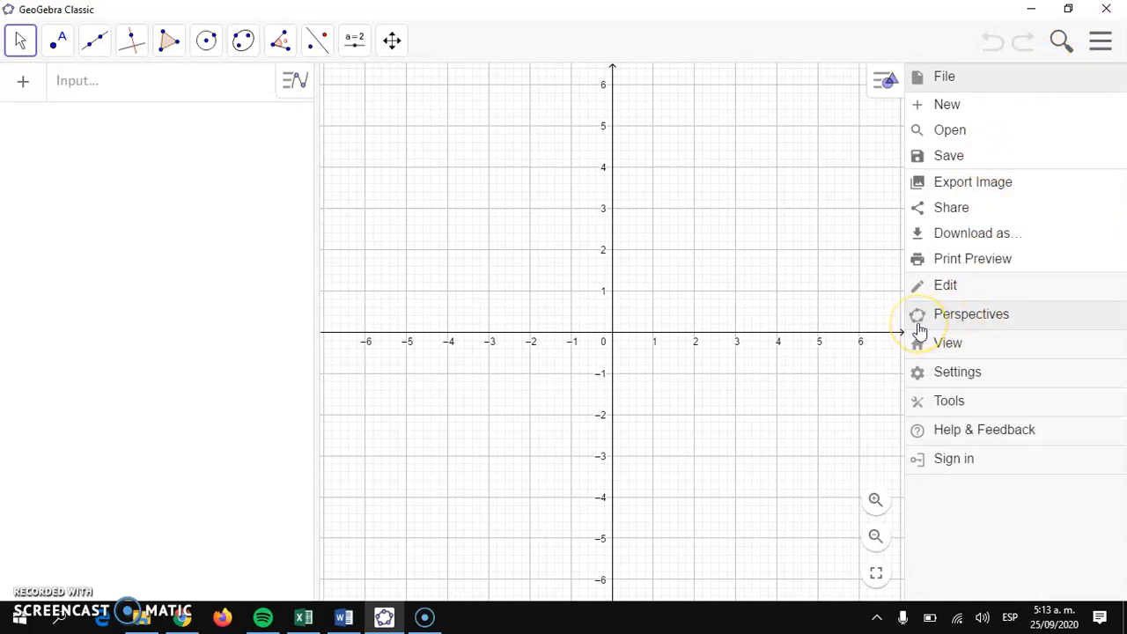
Switch to the Geometry perspective and show the Algebra view alongside the Graphics view.
click(976, 324)
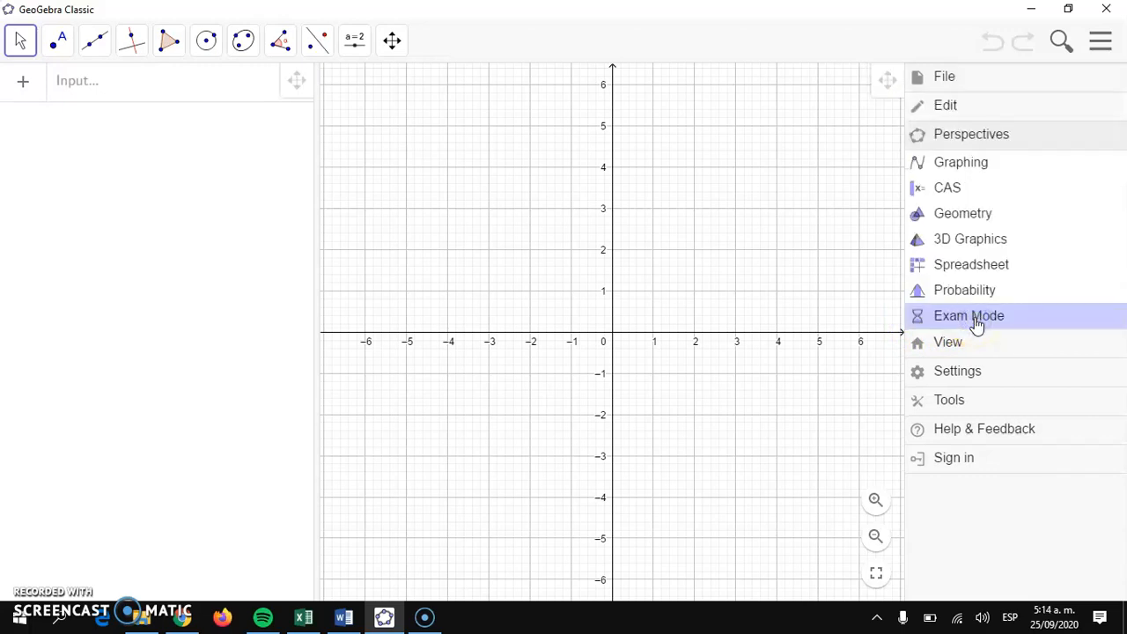
click(983, 222)
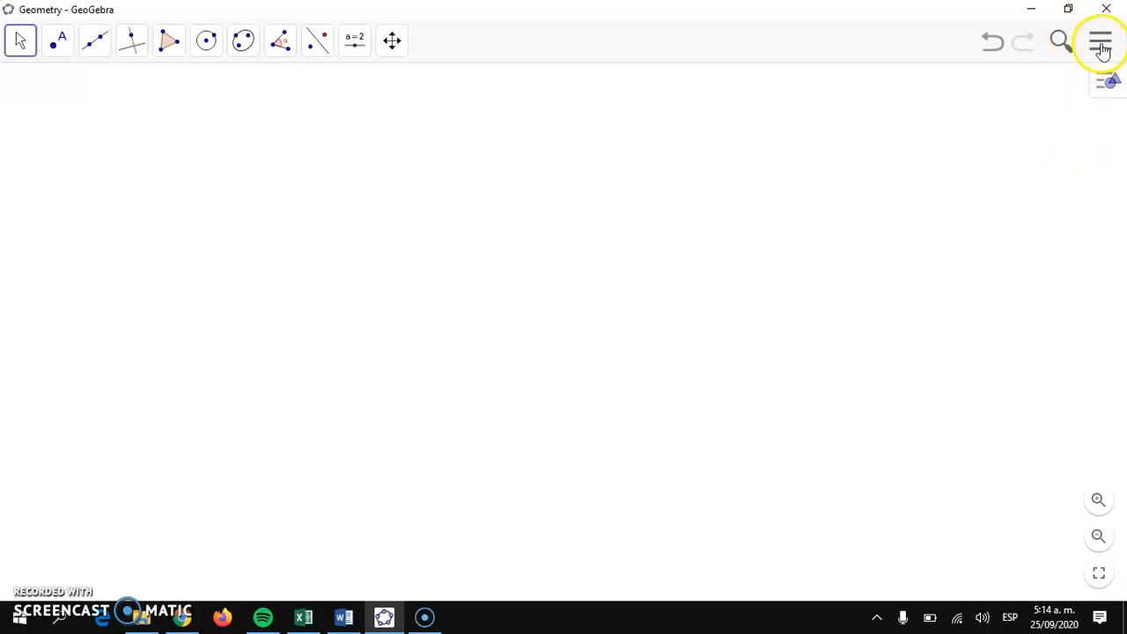
click(1102, 46)
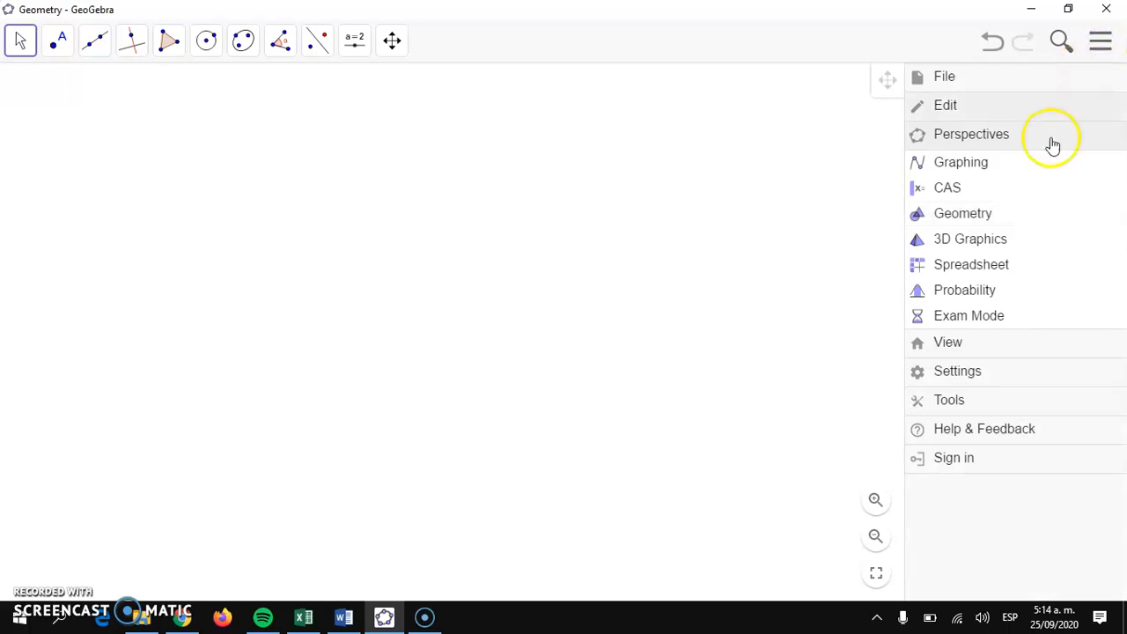
click(962, 352)
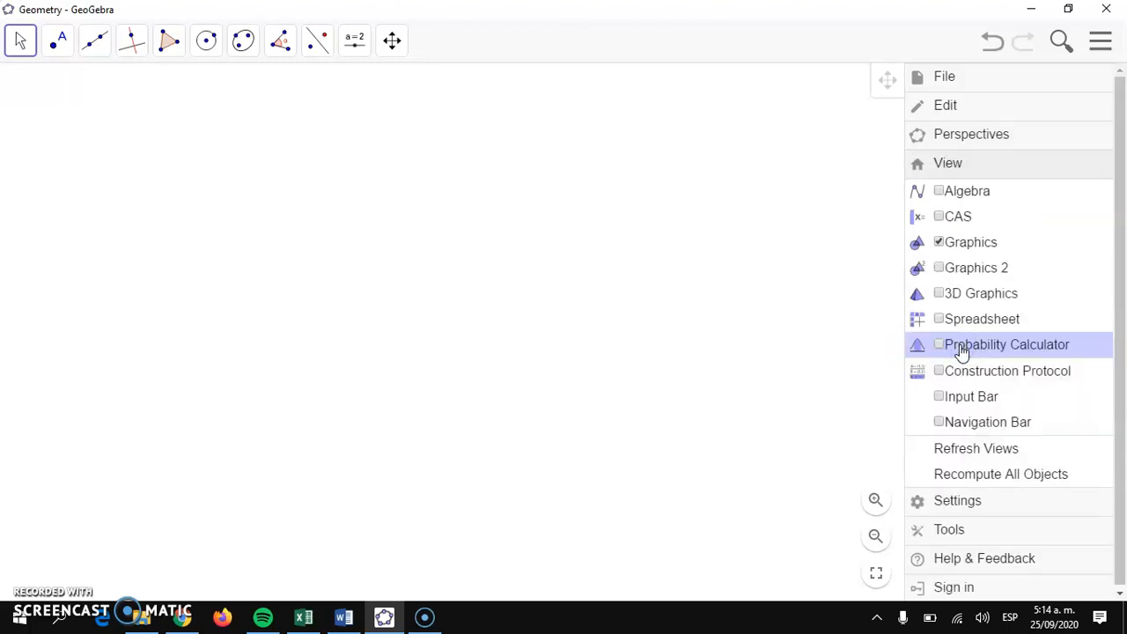
click(941, 192)
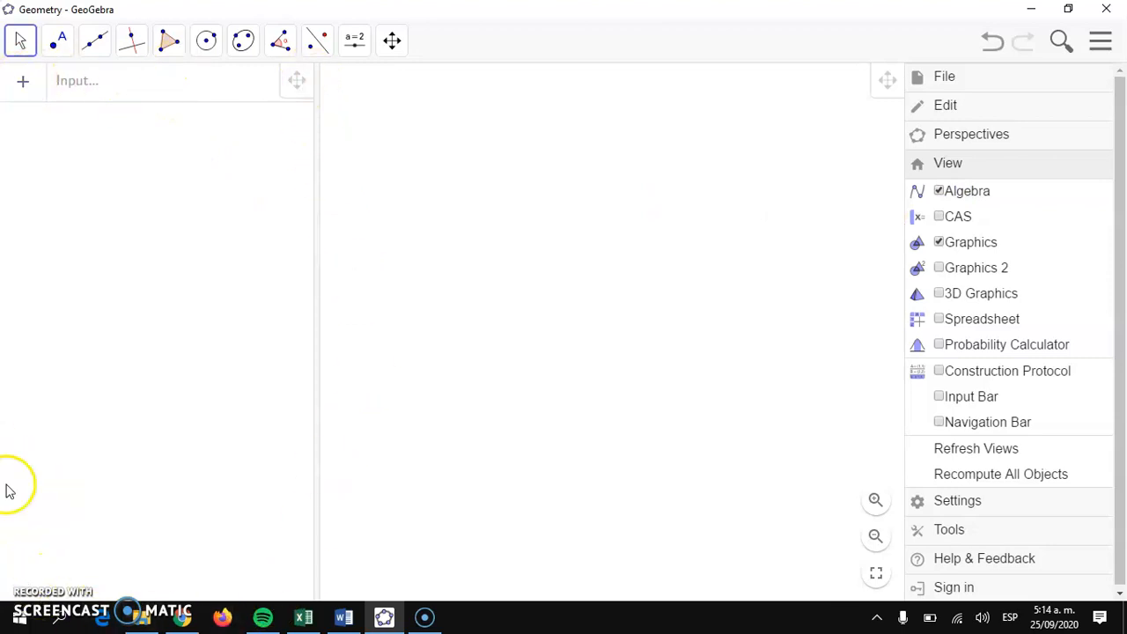
click(620, 310)
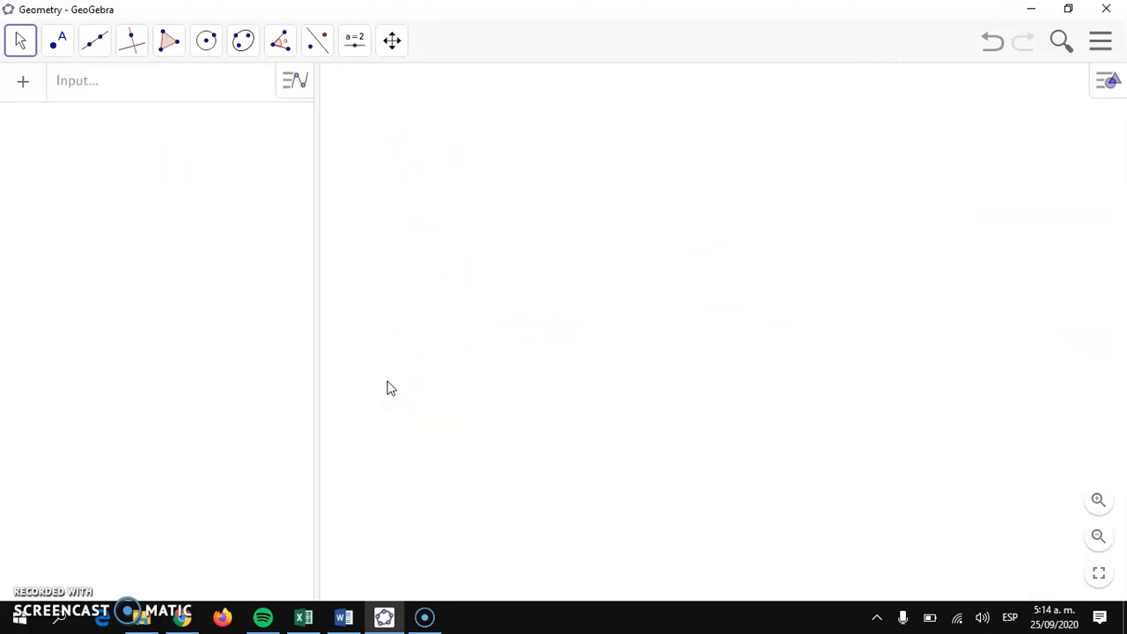
Draw a horizontal segment AB of given length 12, starting from a new point A in the lower part of the drawing area.
drag(391, 388, 552, 429)
click(92, 47)
mouse_move(132, 41)
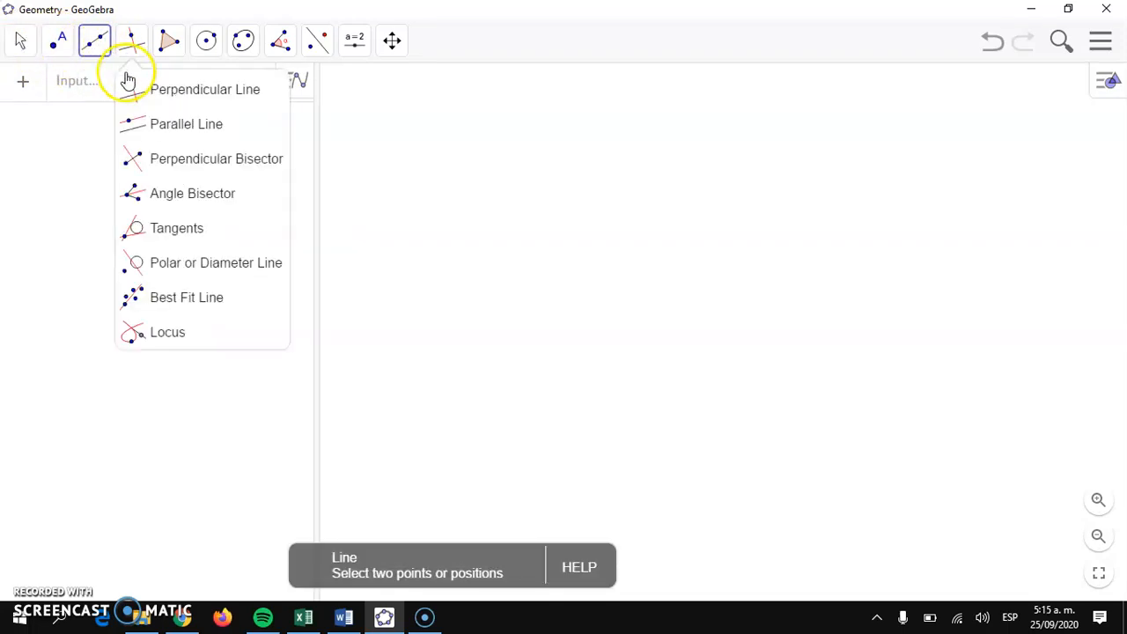
click(127, 84)
mouse_move(93, 41)
click(92, 99)
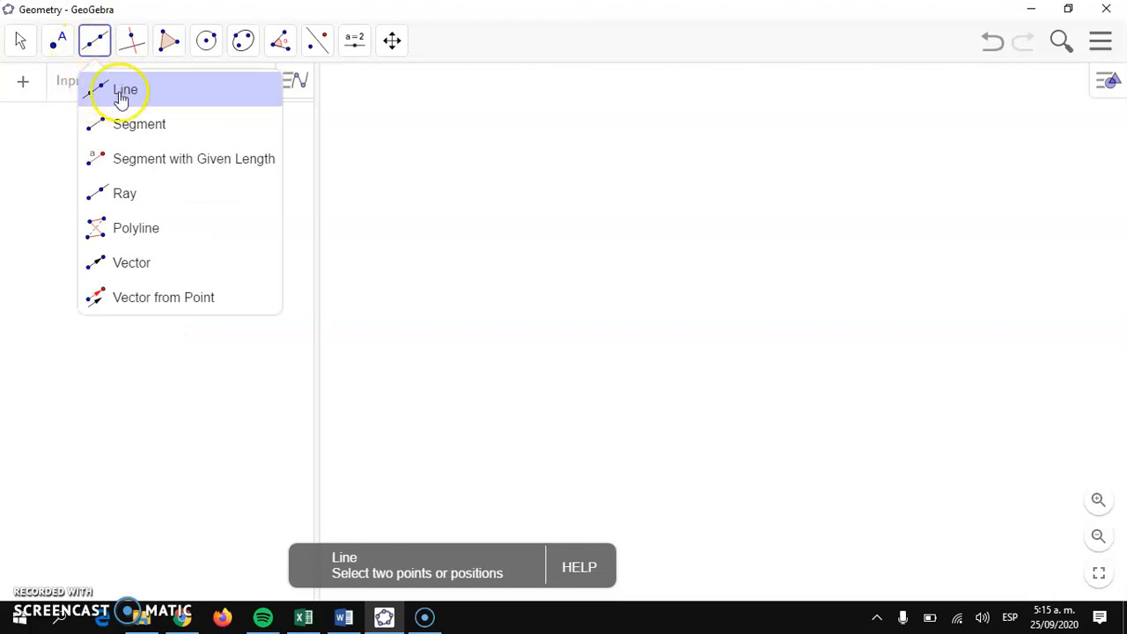
click(129, 130)
click(132, 161)
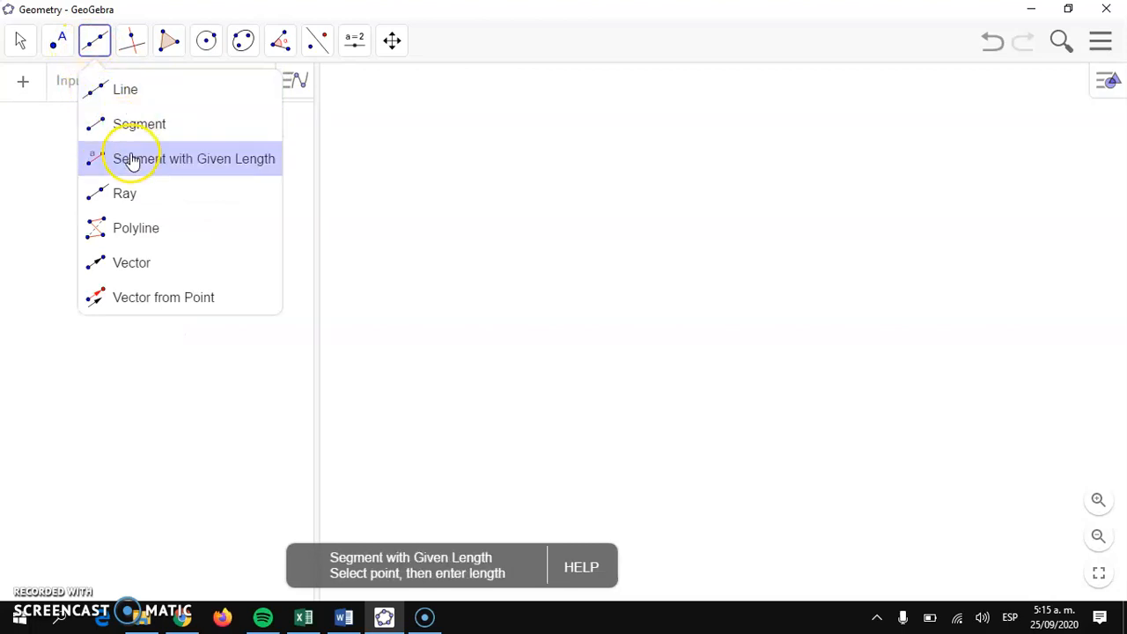
click(121, 265)
click(139, 160)
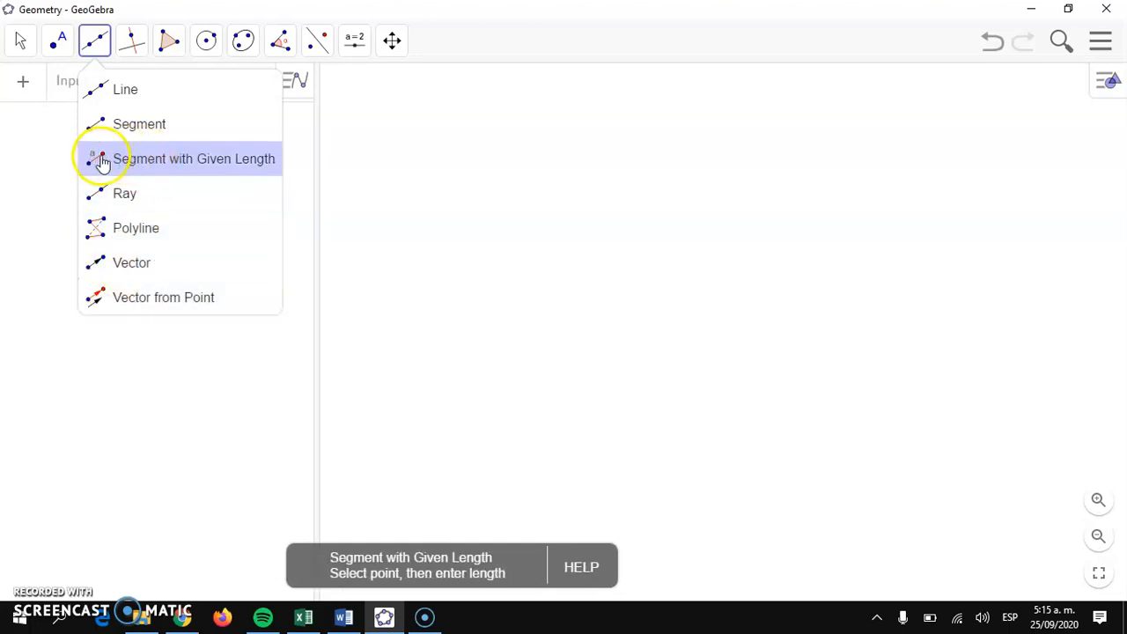
click(112, 160)
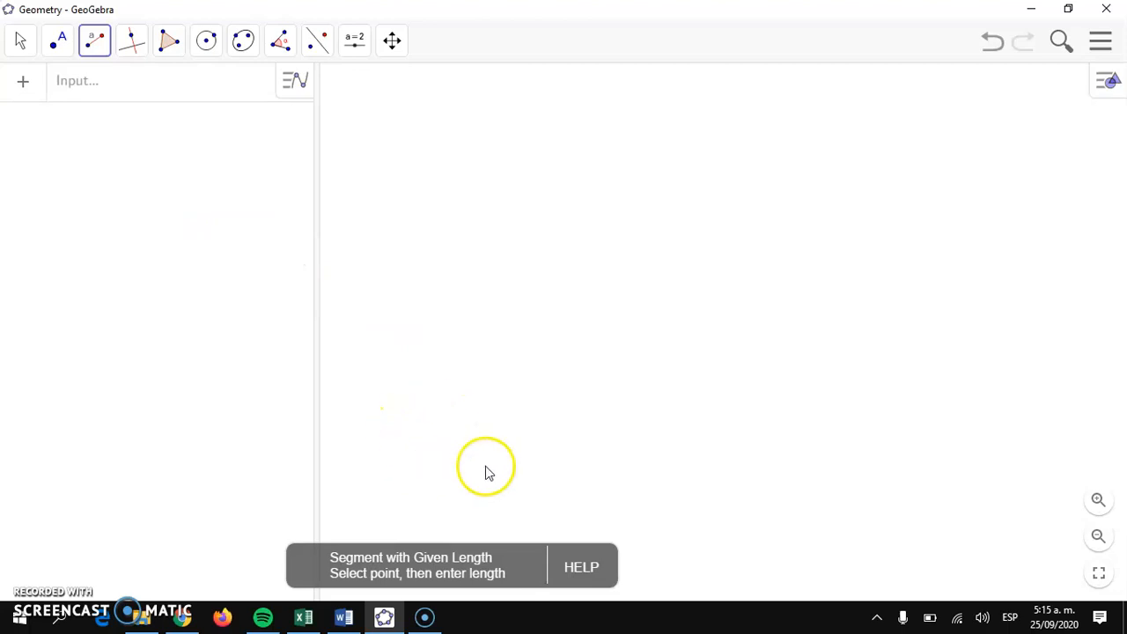
click(435, 394)
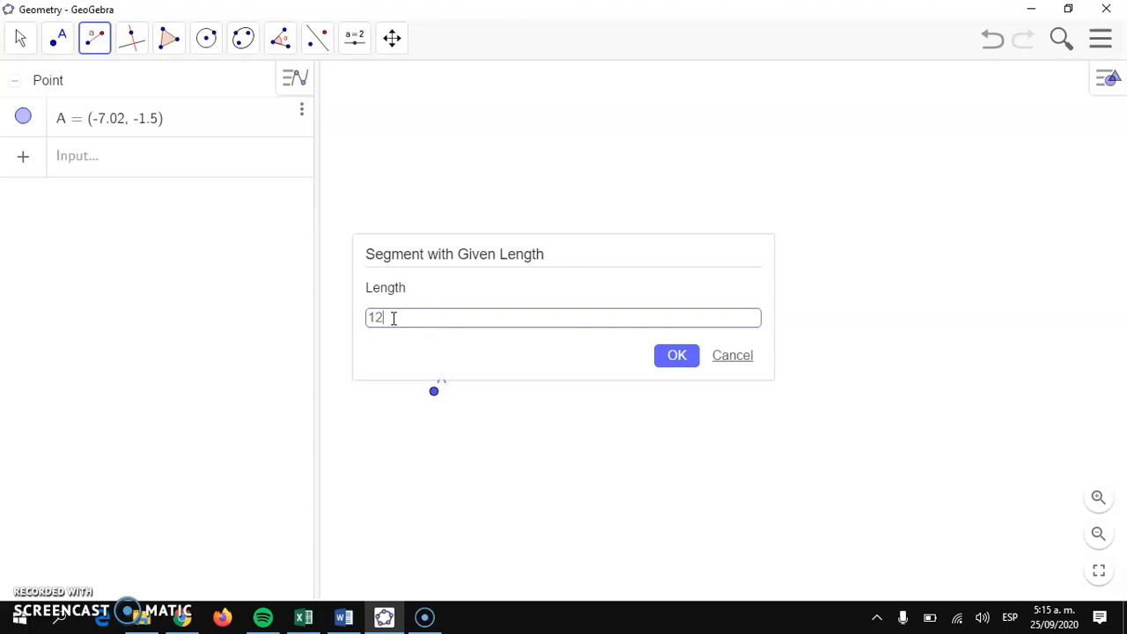
click(665, 357)
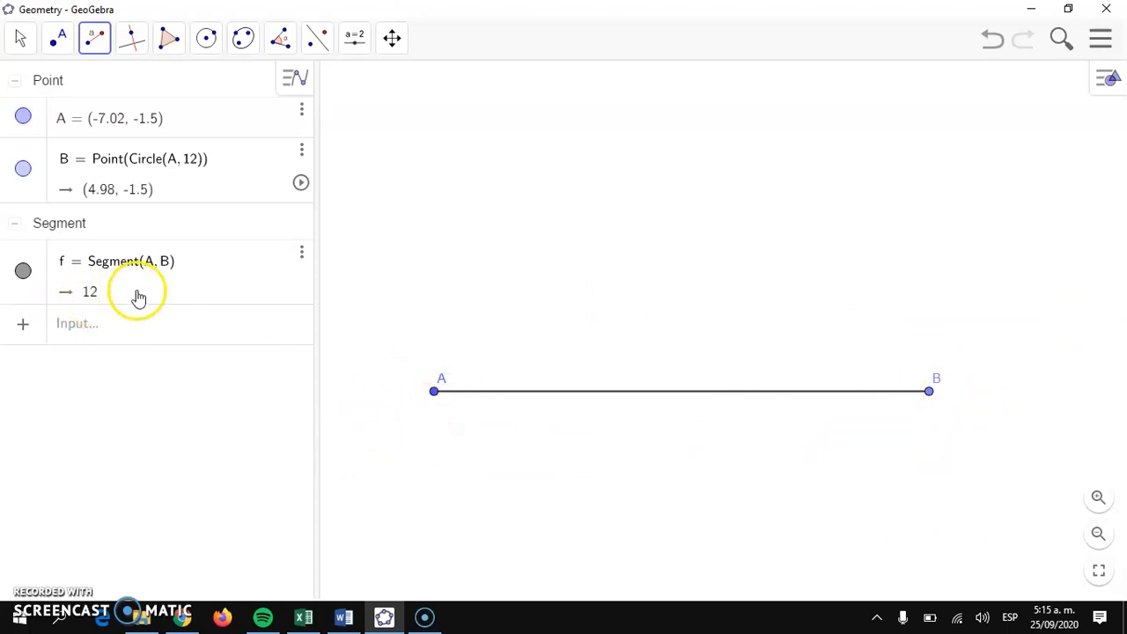
Narrow the Algebra view and zoom out the drawing to leave more free space around segment AB.
drag(317, 338, 203, 337)
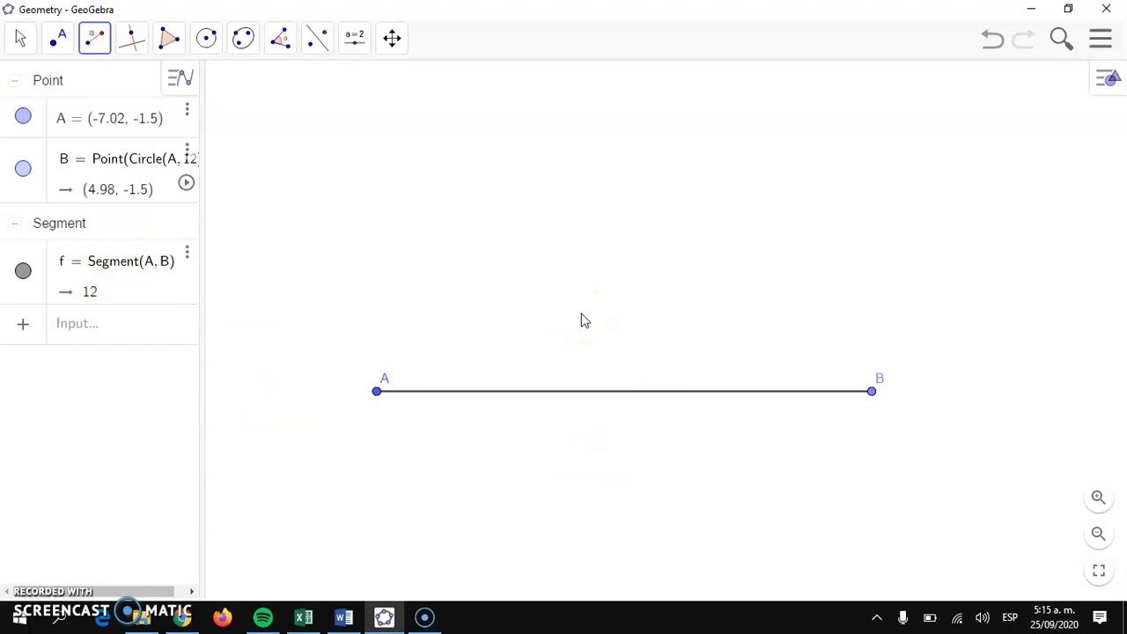
scroll(581, 321, up, 3)
scroll(582, 322, down, 8)
scroll(581, 322, down, 2)
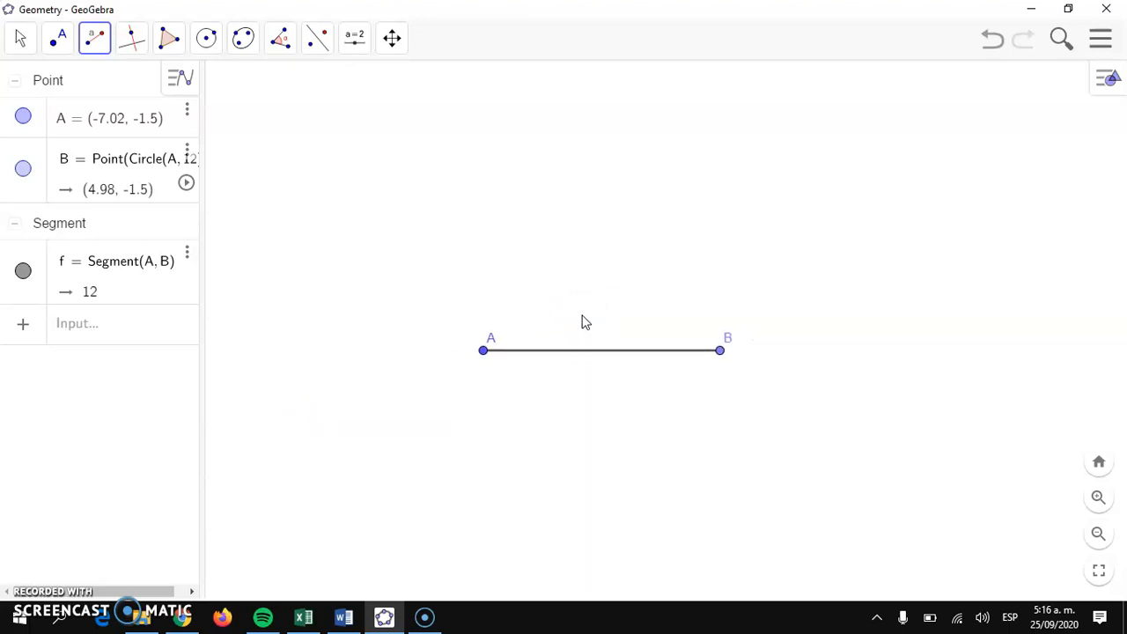
scroll(582, 321, up, 2)
scroll(581, 321, down, 4)
scroll(581, 321, up, 3)
scroll(581, 322, up, 5)
scroll(581, 322, down, 6)
scroll(581, 321, down, 2)
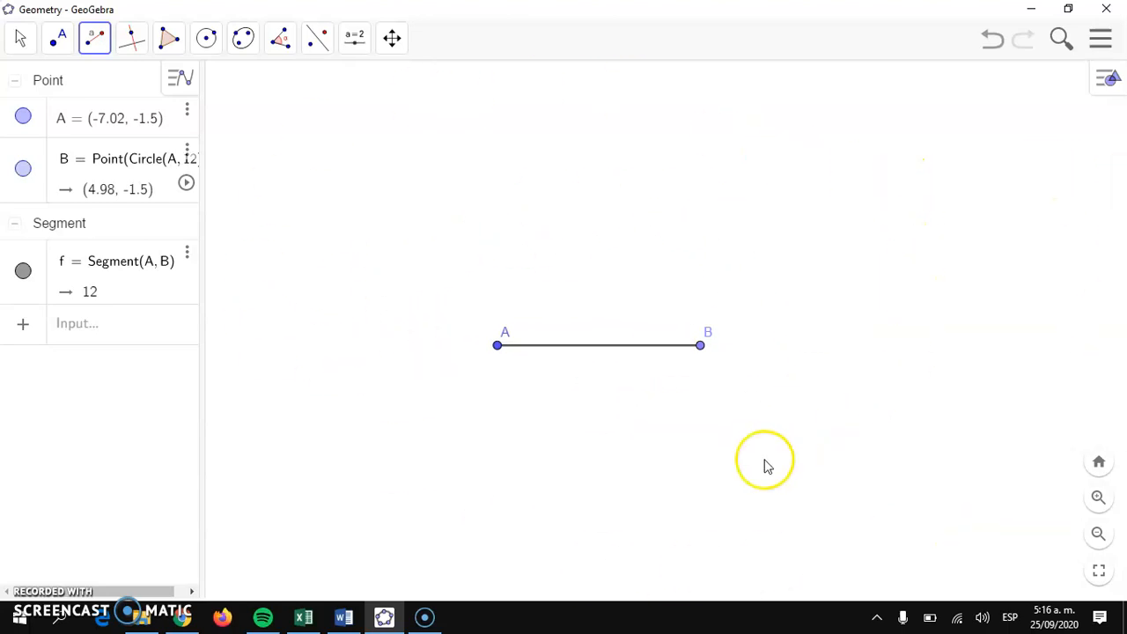
Pan the drawing with the Move tool so that segment AB sits in the lower-left part of the drawing area.
click(20, 44)
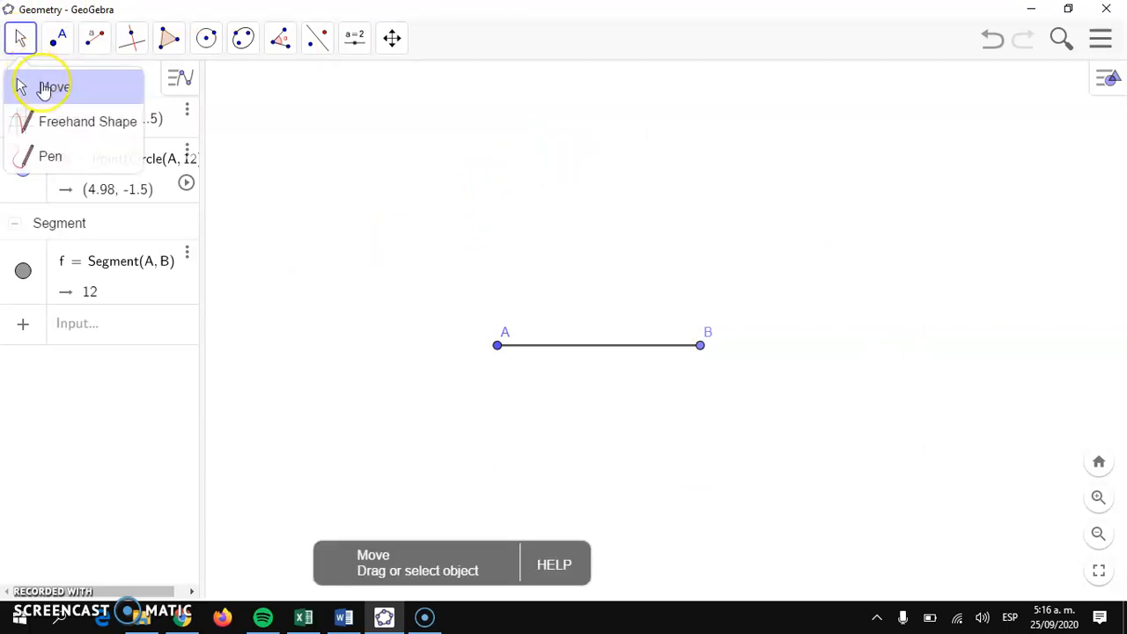
click(46, 88)
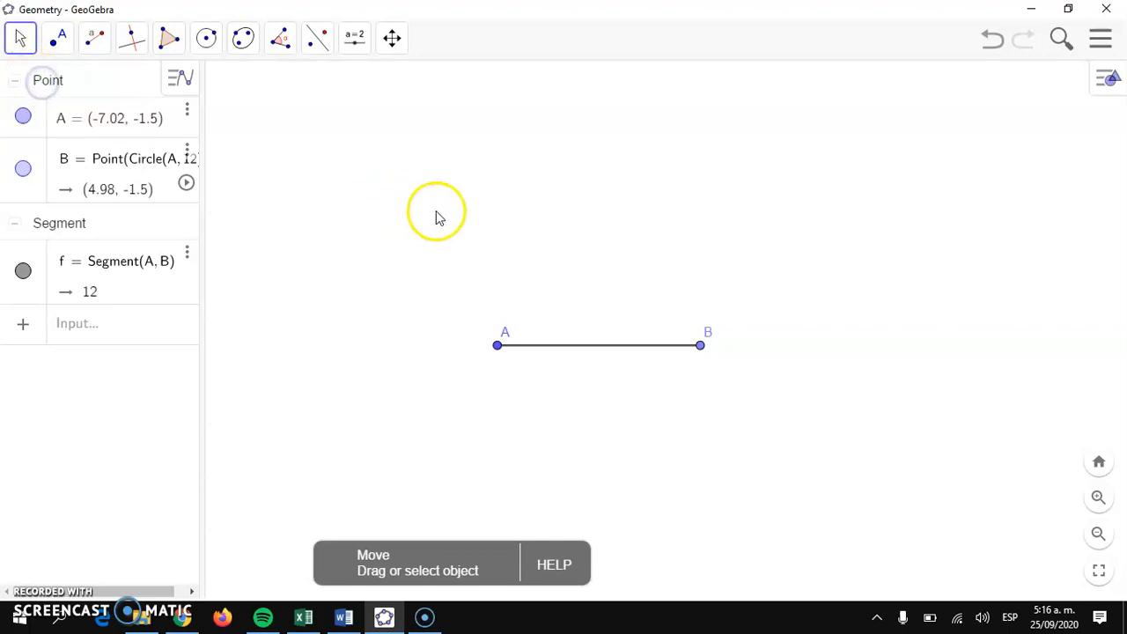
drag(823, 167, 621, 310)
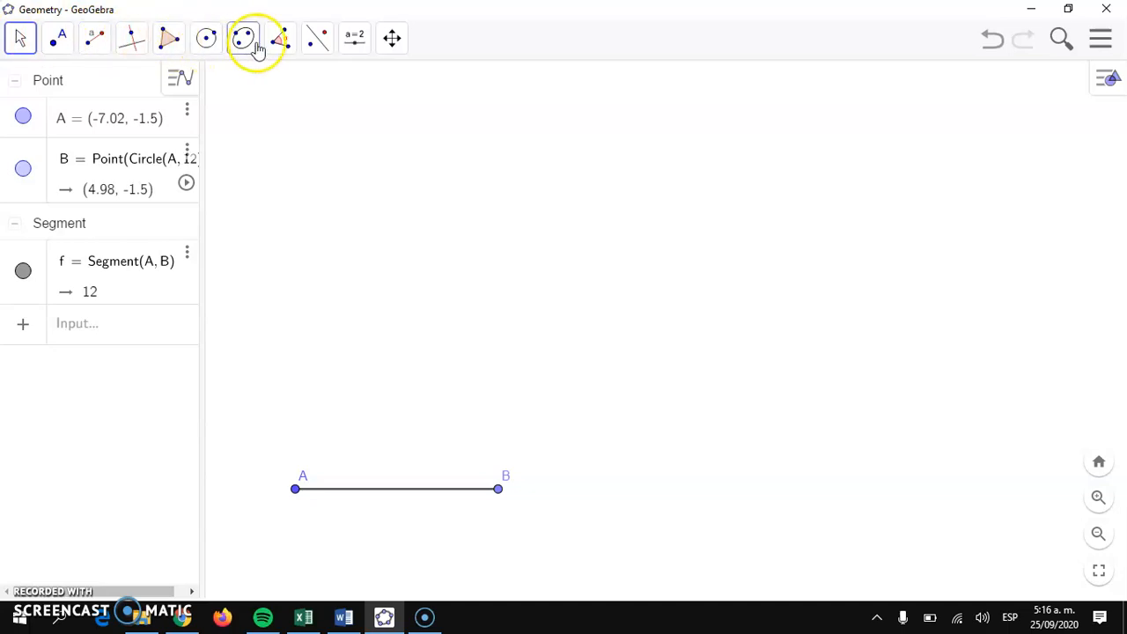
Rotate segment AB around point B by 90° clockwise.
click(320, 41)
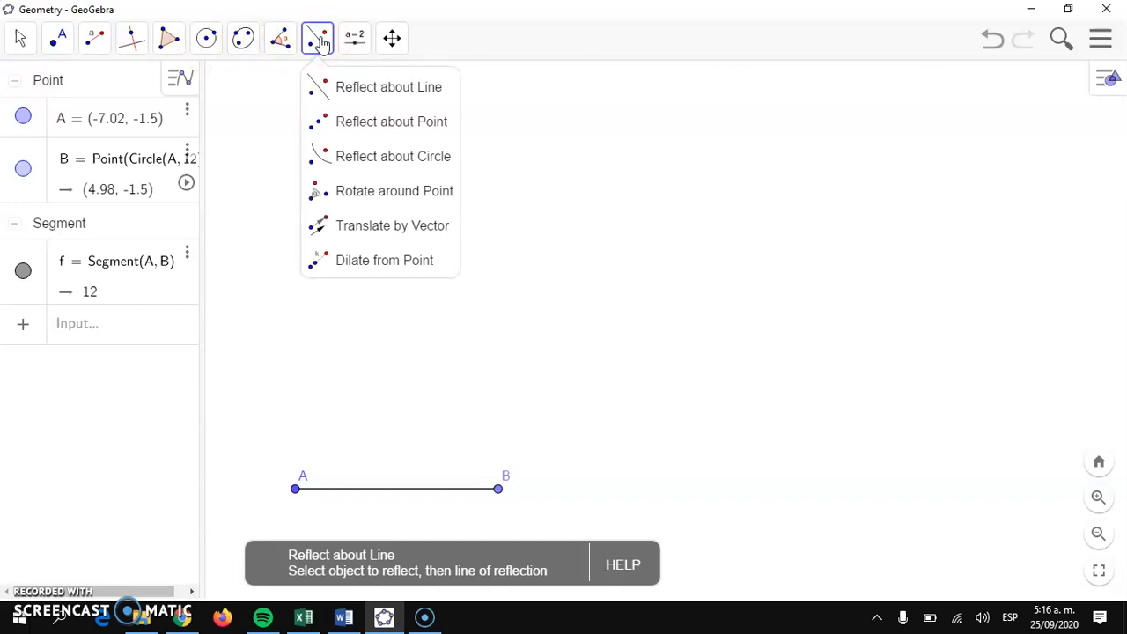
click(355, 38)
click(319, 42)
click(325, 95)
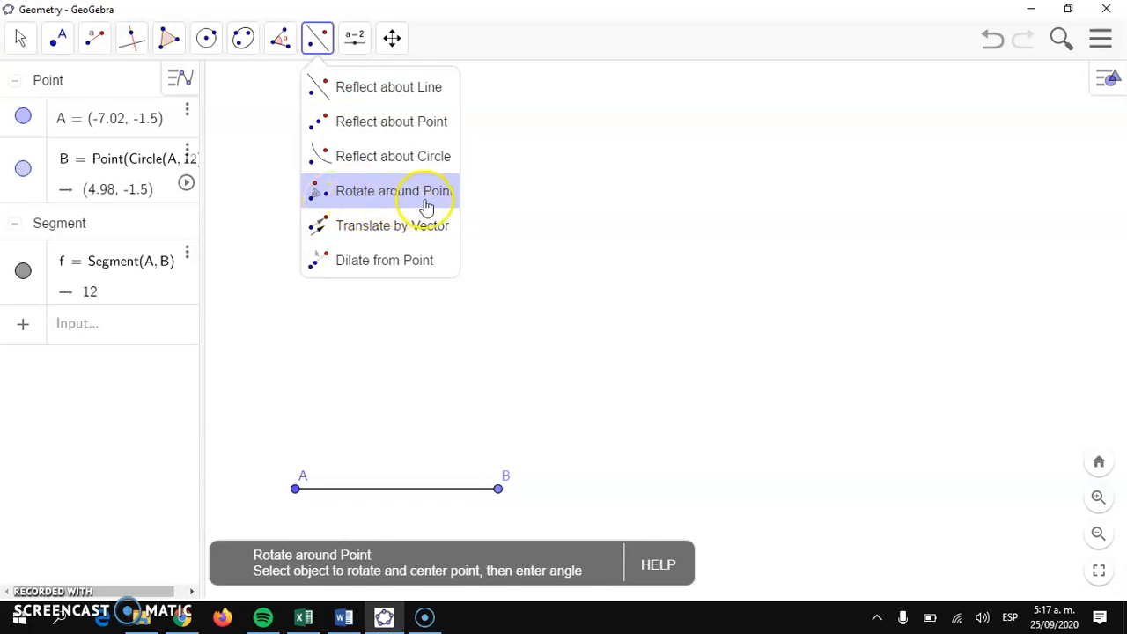
click(377, 196)
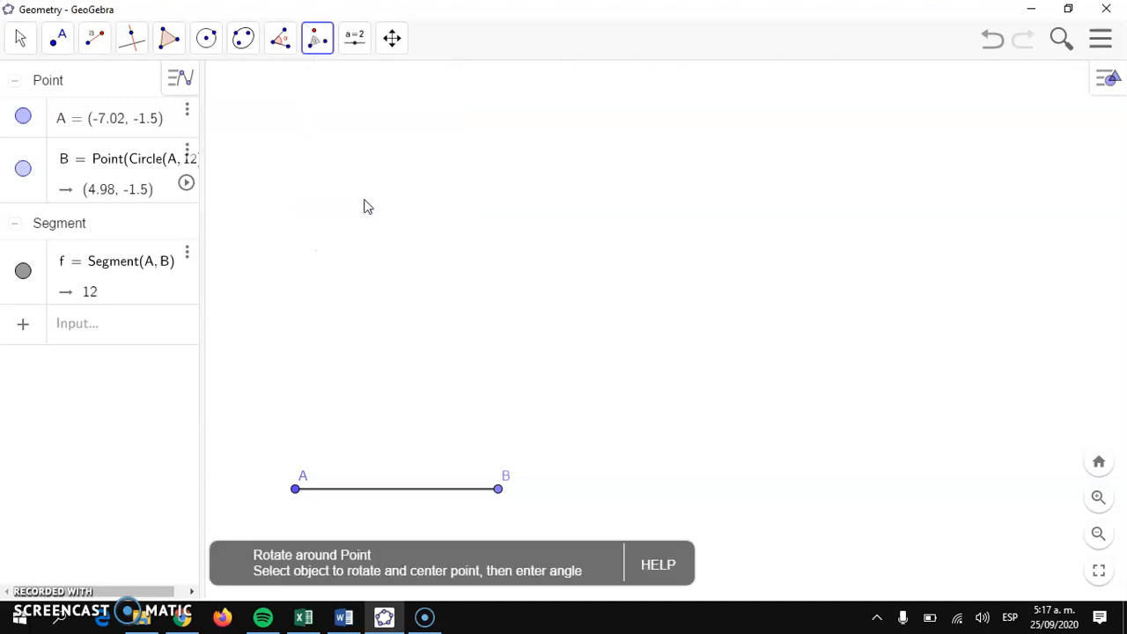
click(498, 490)
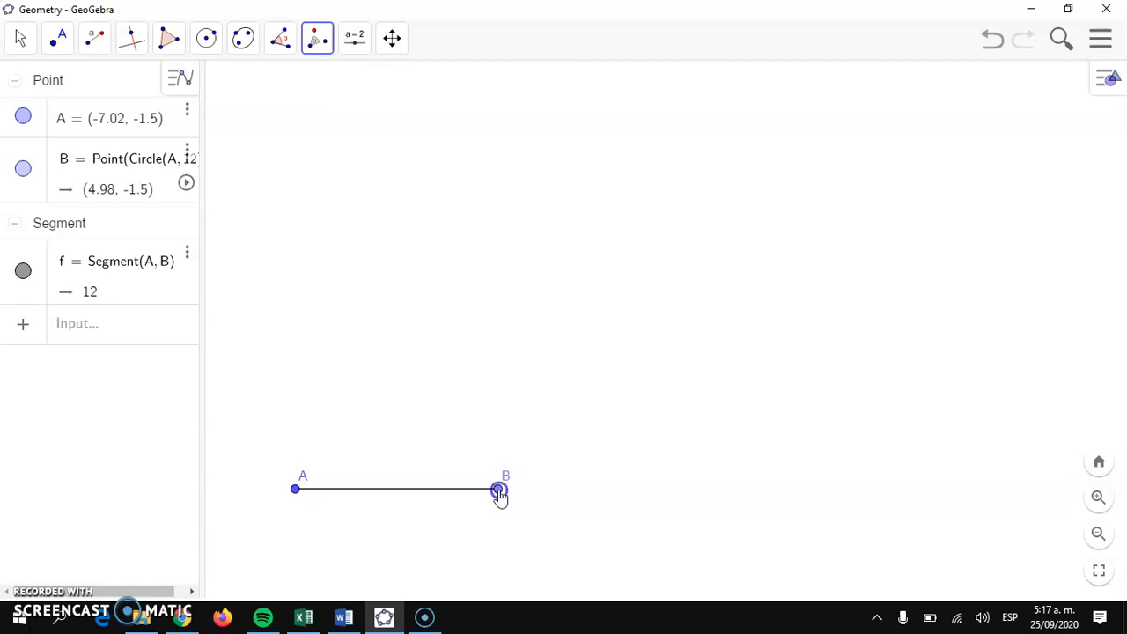
click(393, 490)
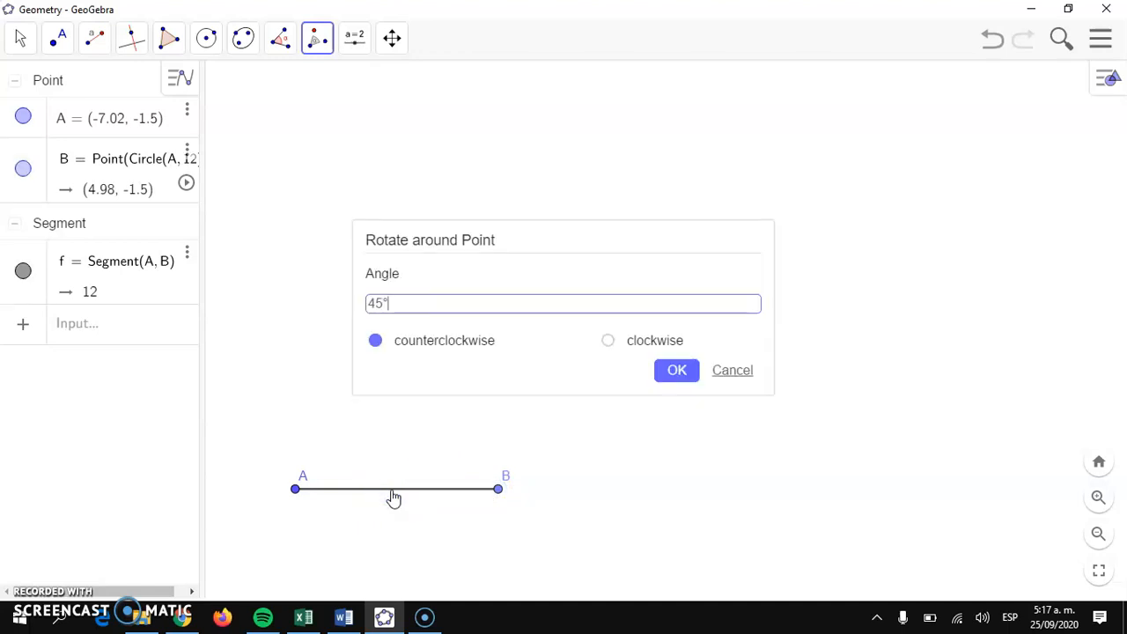
click(416, 305)
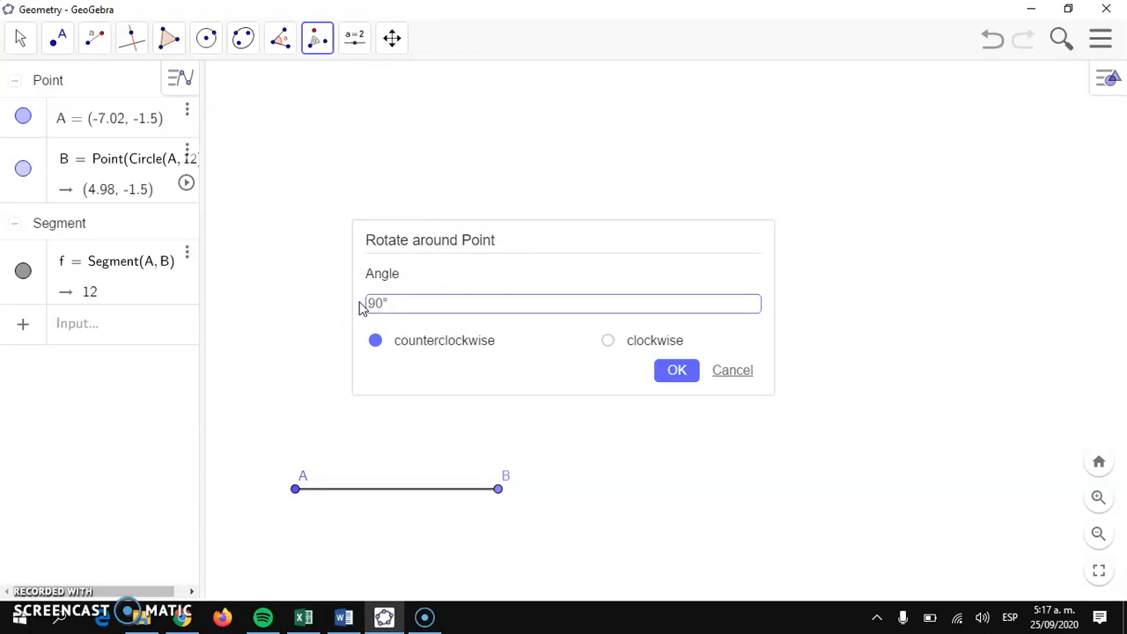
click(609, 344)
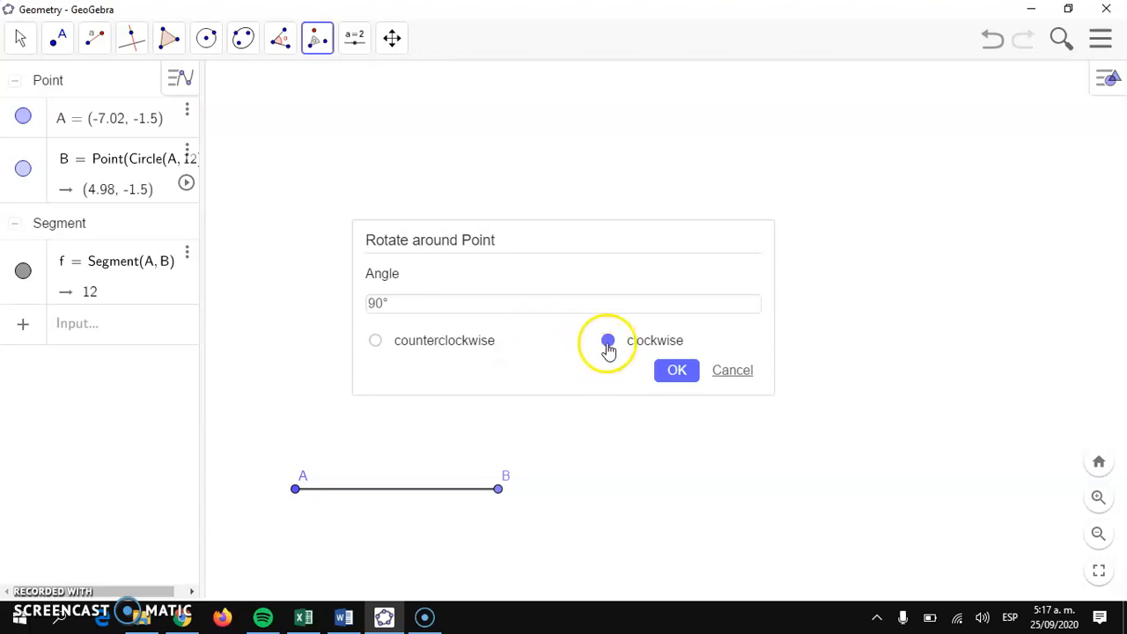
click(672, 372)
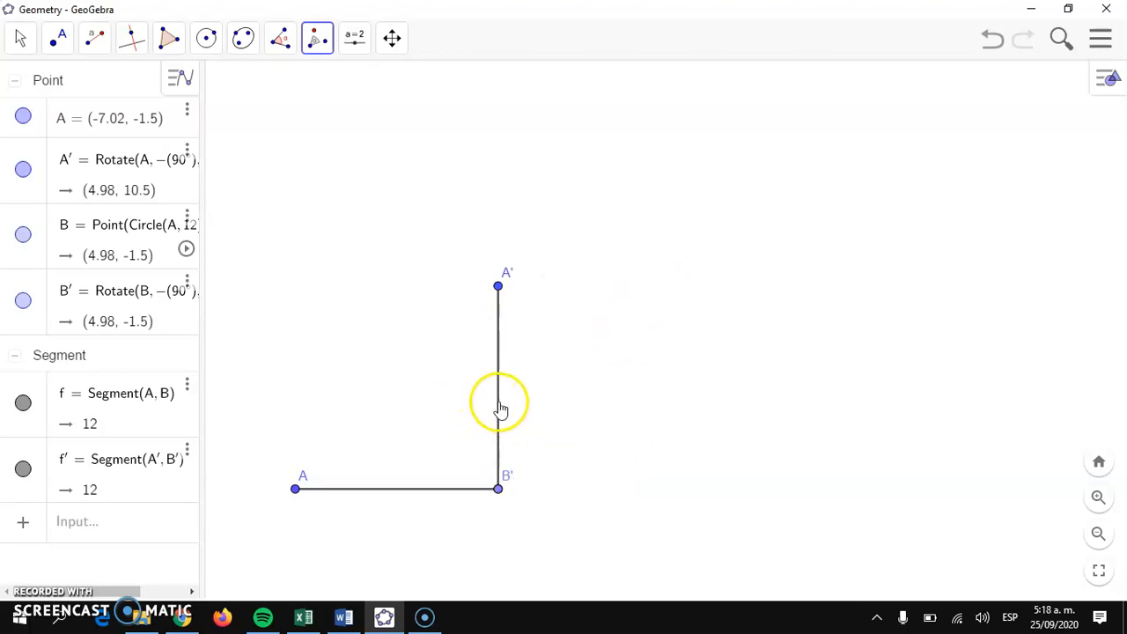
Change the colour of the rotated vertical segment A'B' to blue.
click(19, 42)
click(51, 92)
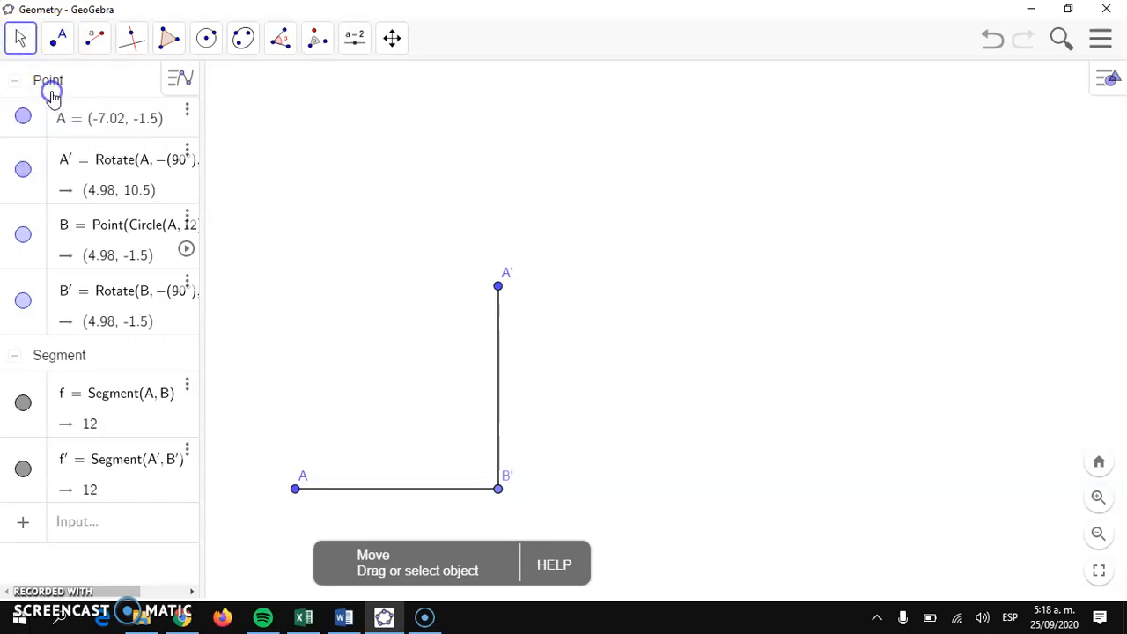
click(496, 385)
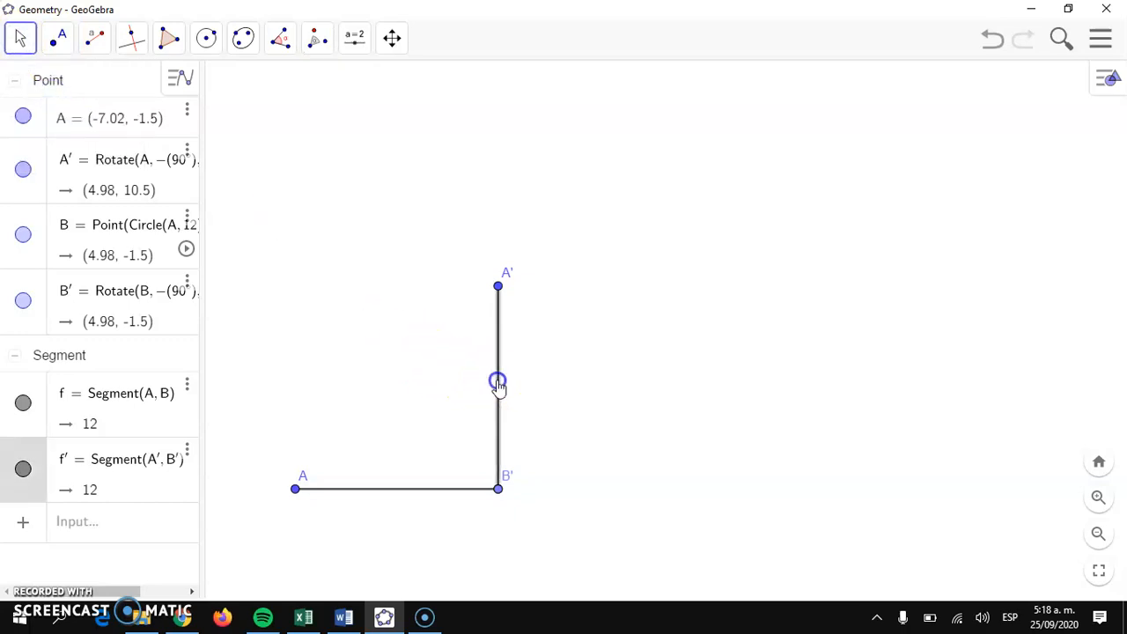
click(1112, 81)
click(913, 79)
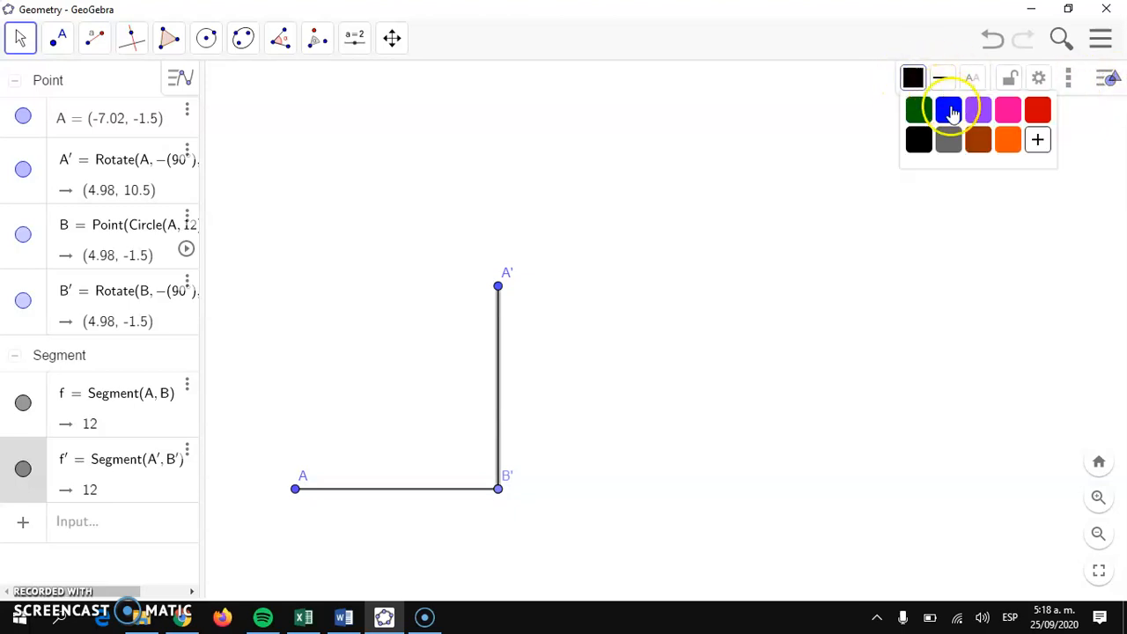
click(950, 111)
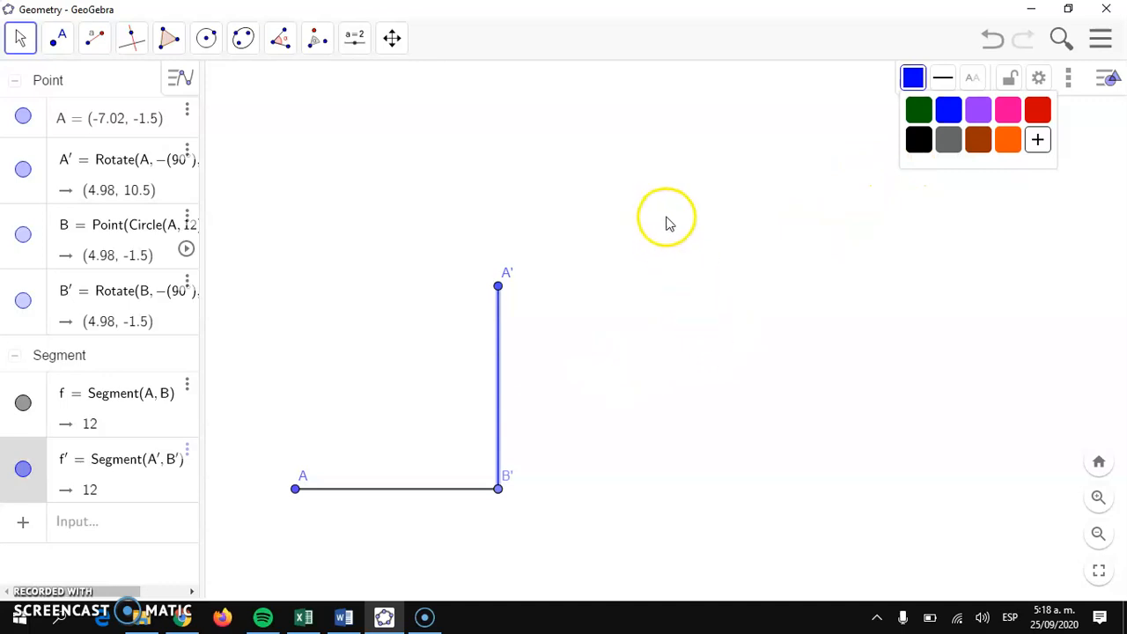
click(769, 166)
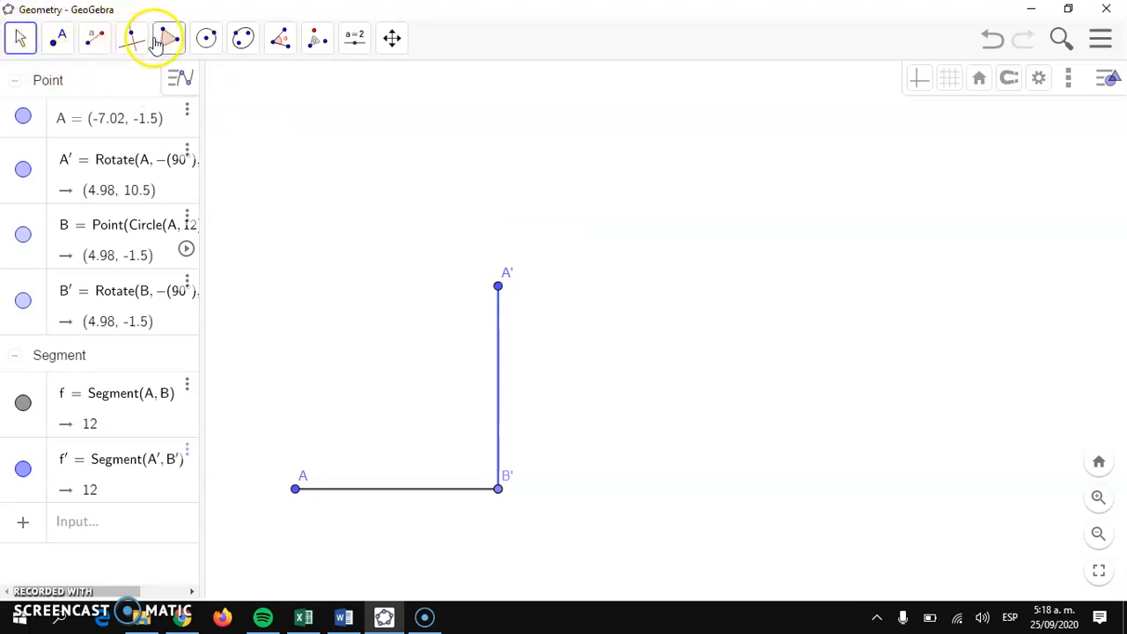
Draw a Compass circle centred at point B with the length of segment BA' as its radius.
click(210, 40)
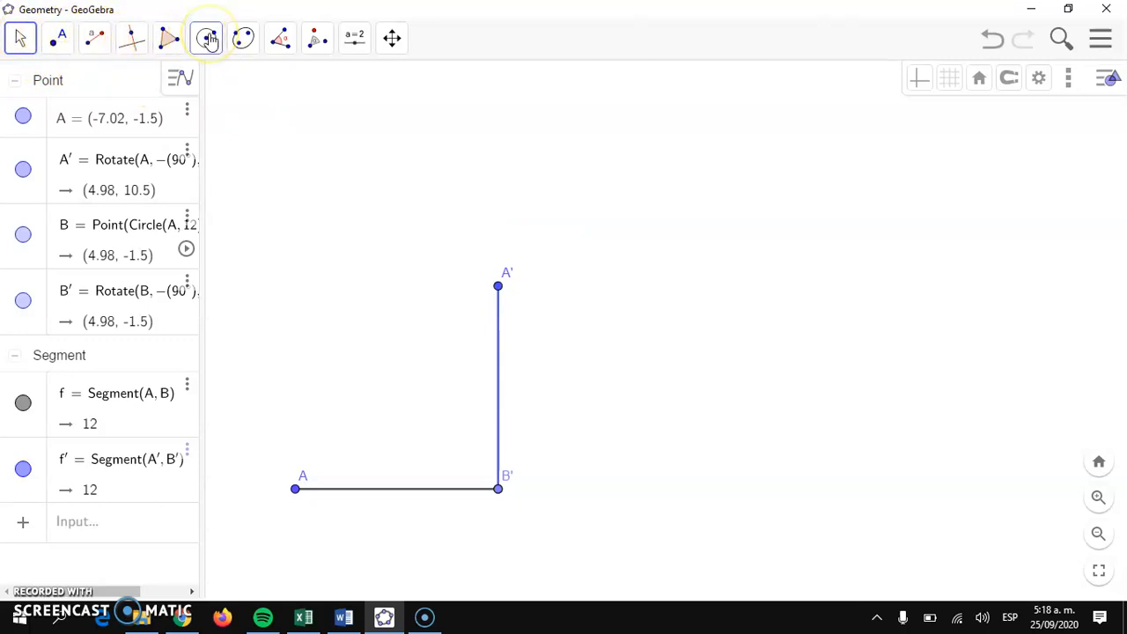
click(211, 40)
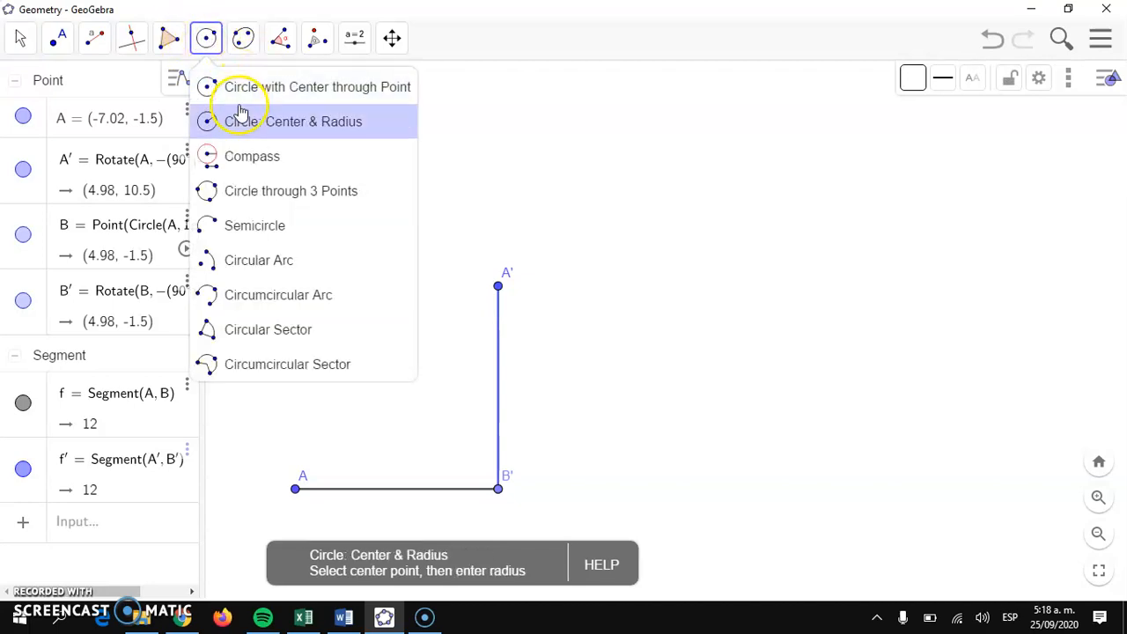
click(236, 158)
click(500, 498)
click(500, 496)
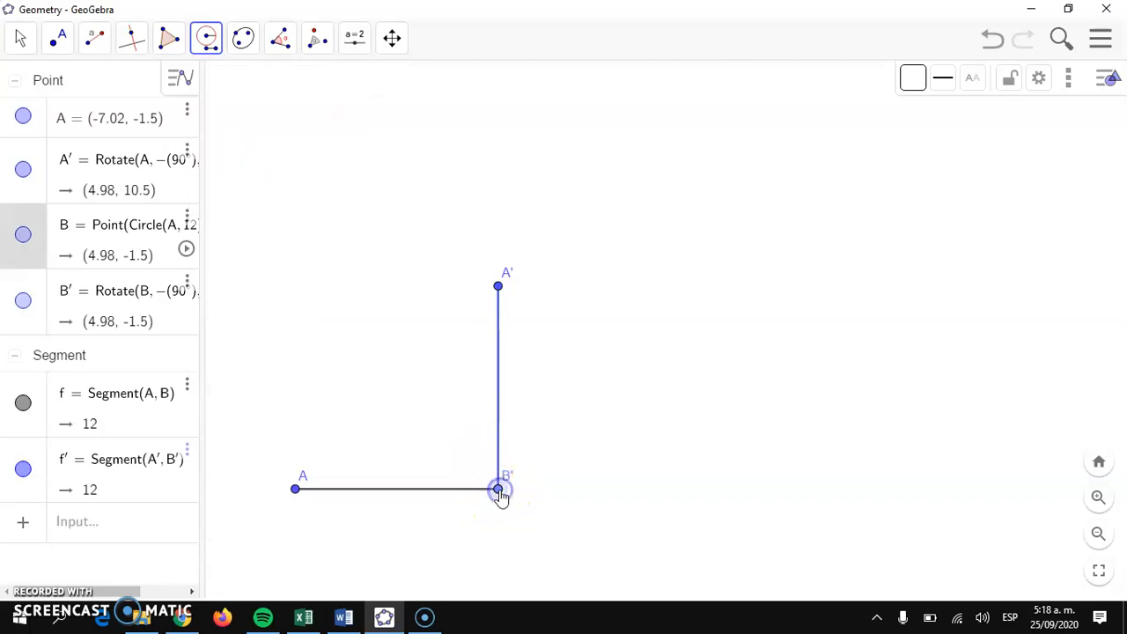
drag(500, 498, 500, 288)
click(499, 288)
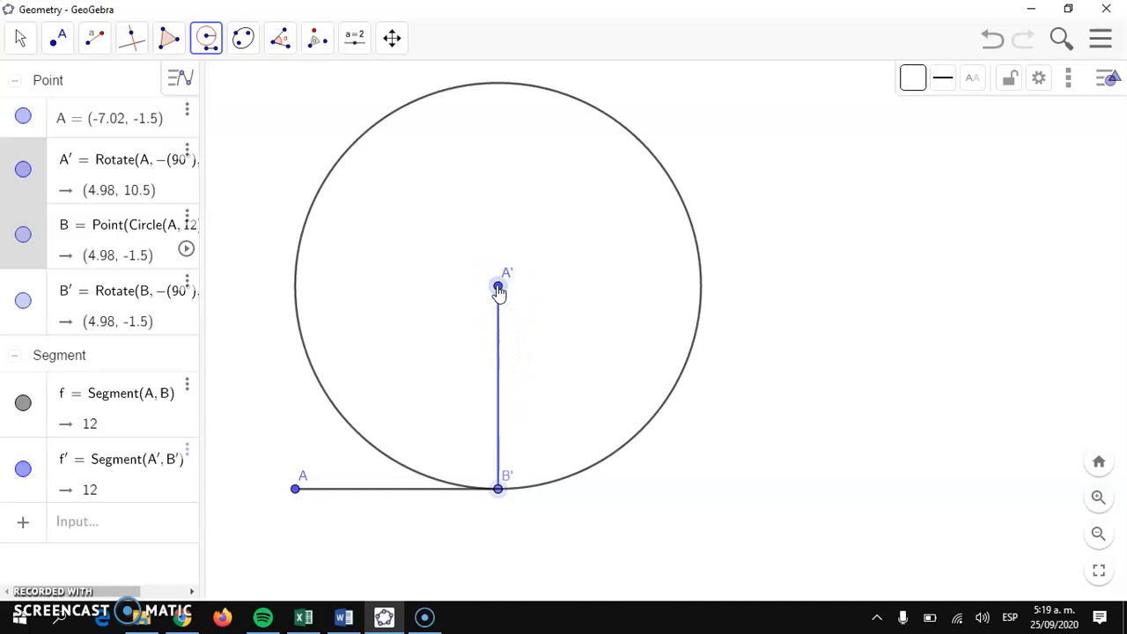
drag(499, 292, 565, 525)
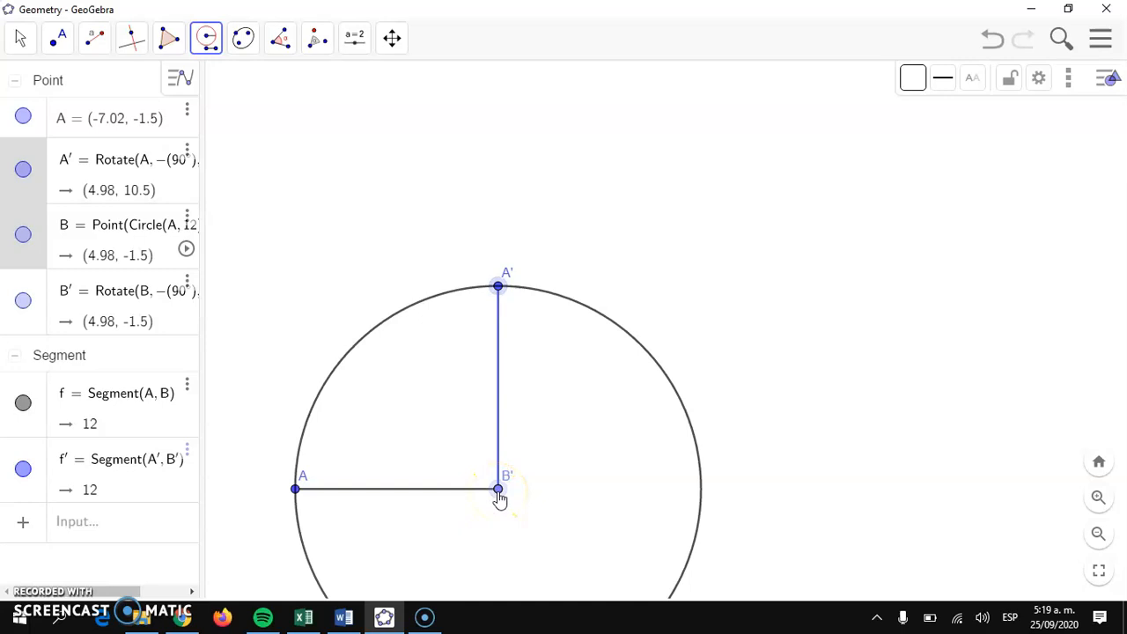
click(499, 492)
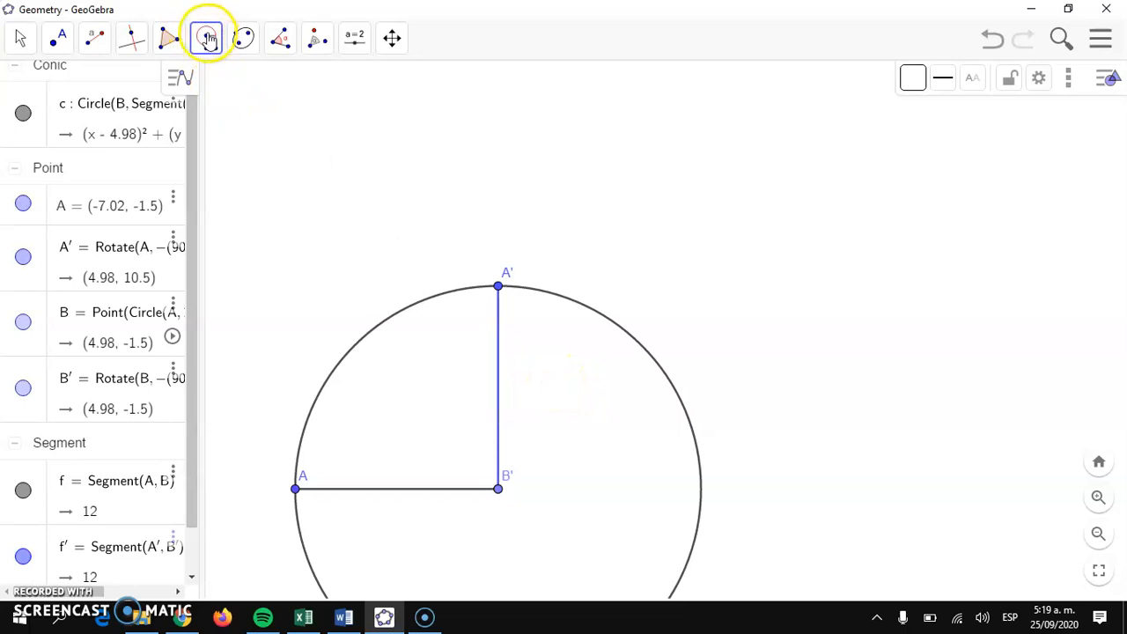
Draw a second Compass circle centred at A' with the distance from B to A' as its radius.
click(208, 39)
click(250, 159)
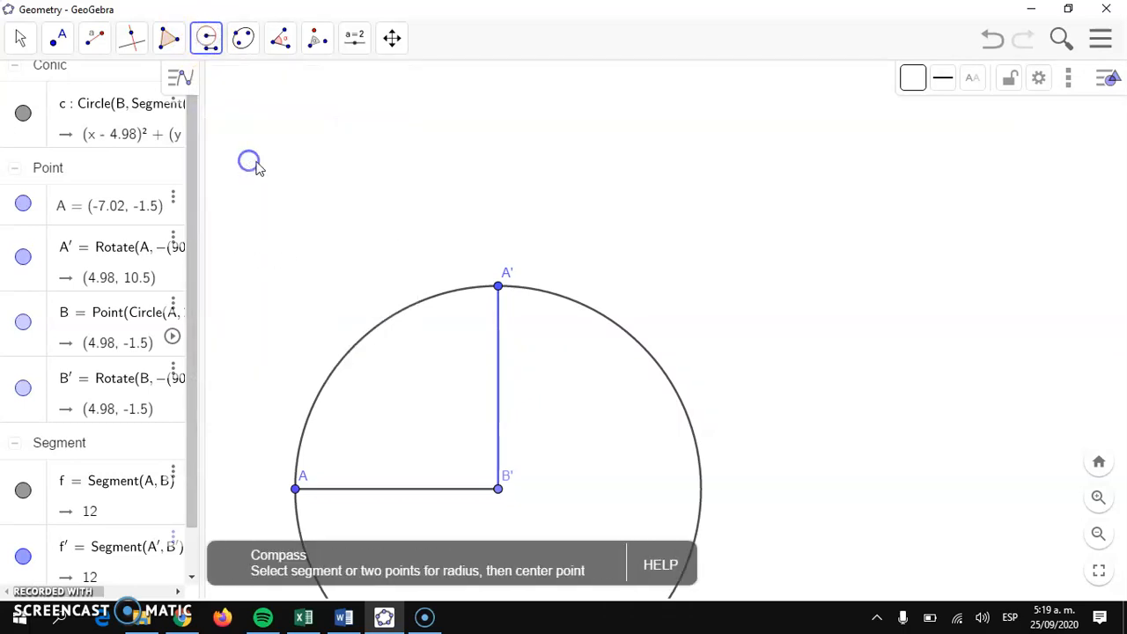
click(499, 490)
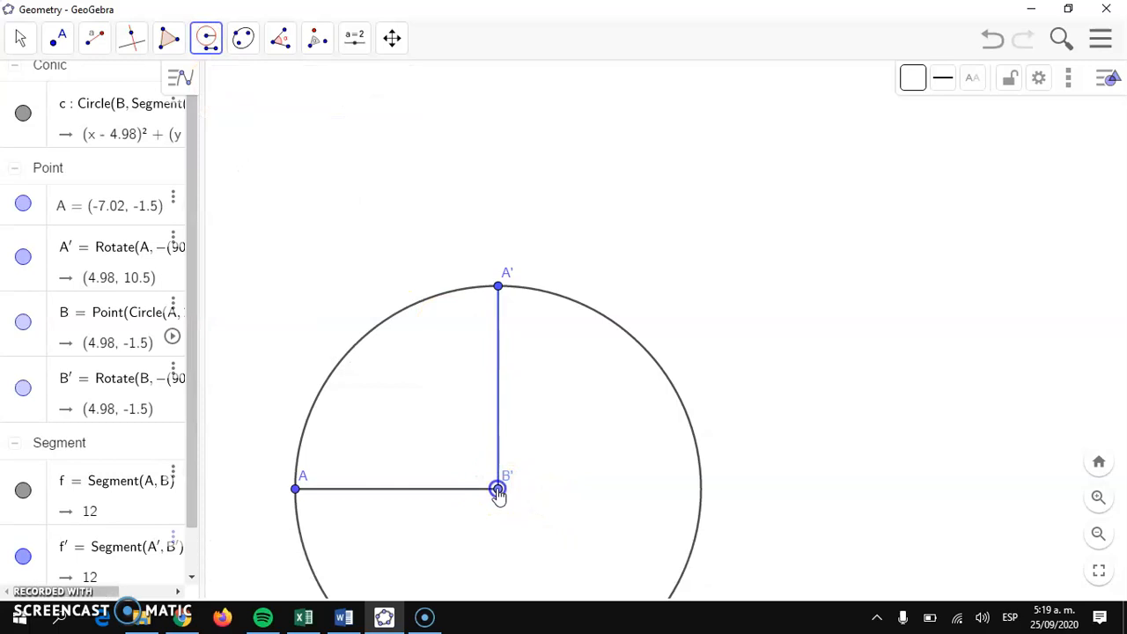
click(499, 382)
click(500, 286)
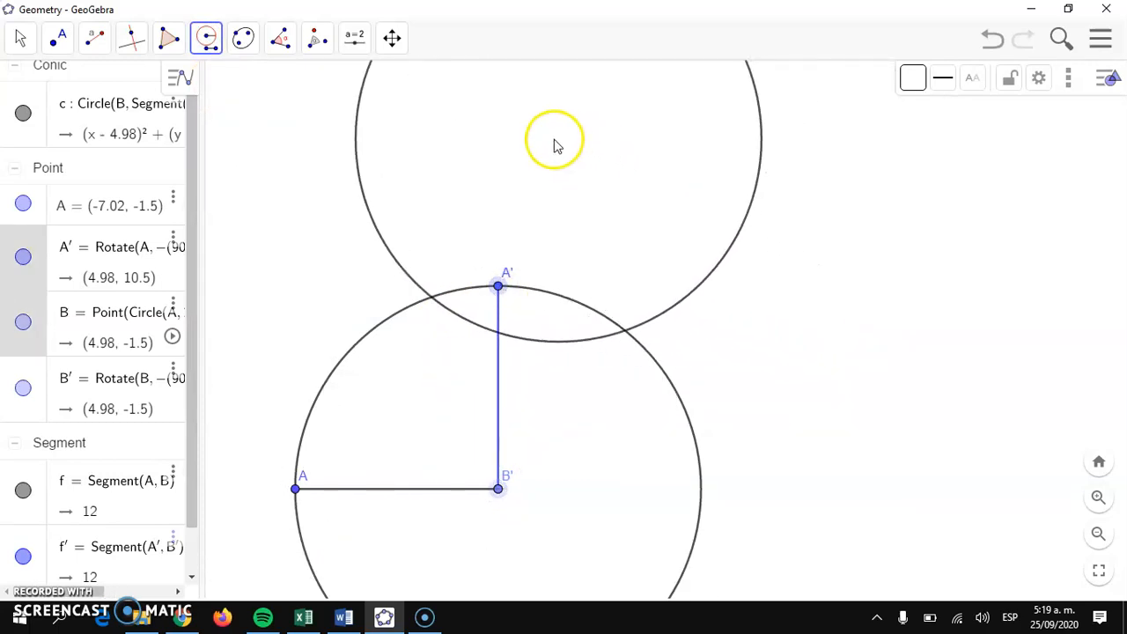
click(501, 288)
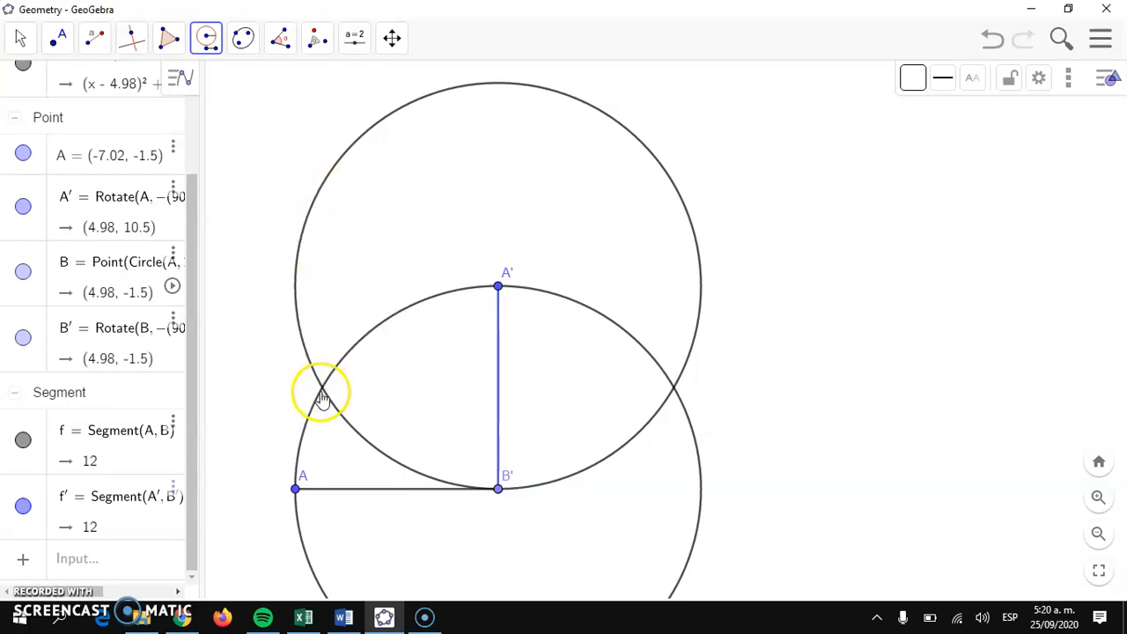
Mark the intersection of the two circles on the side of point A with the Intersect tool.
click(60, 38)
click(60, 39)
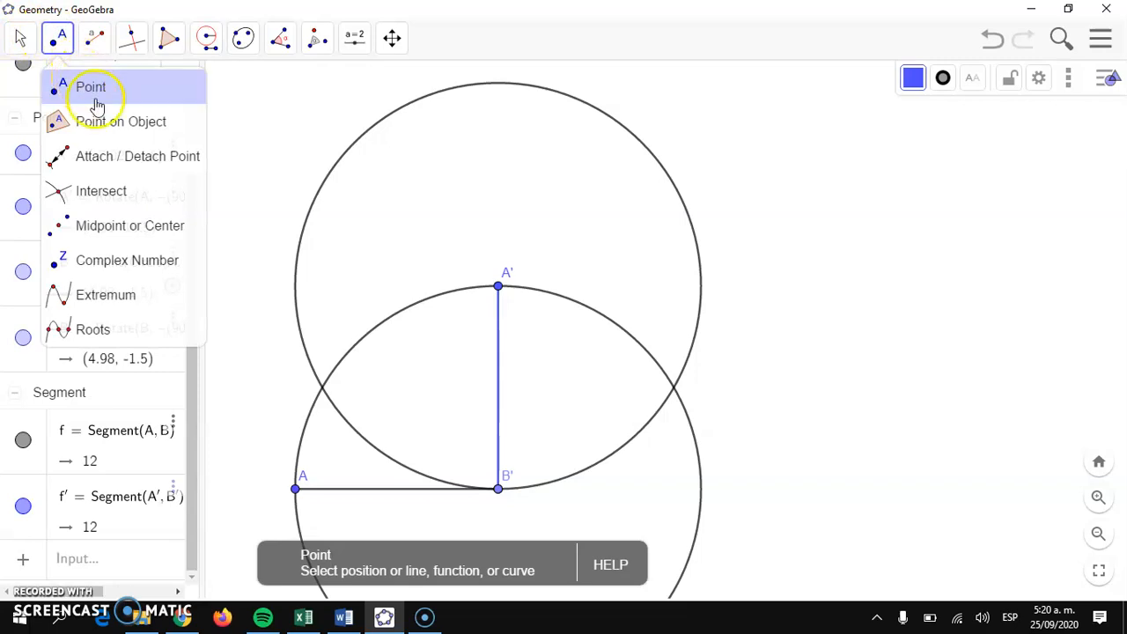
click(106, 193)
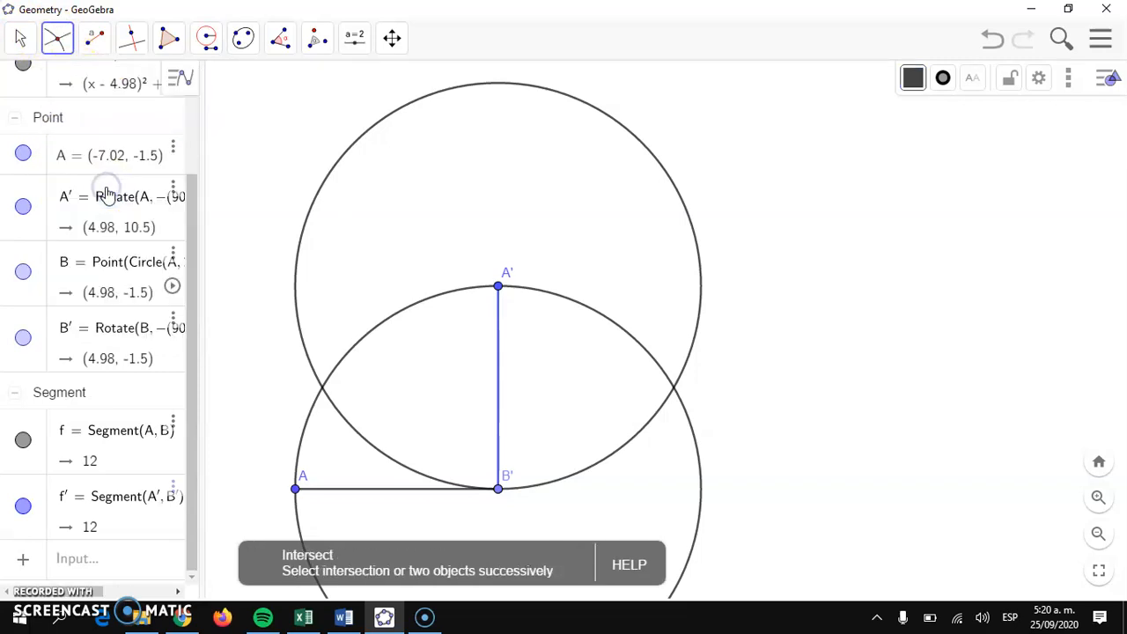
click(323, 389)
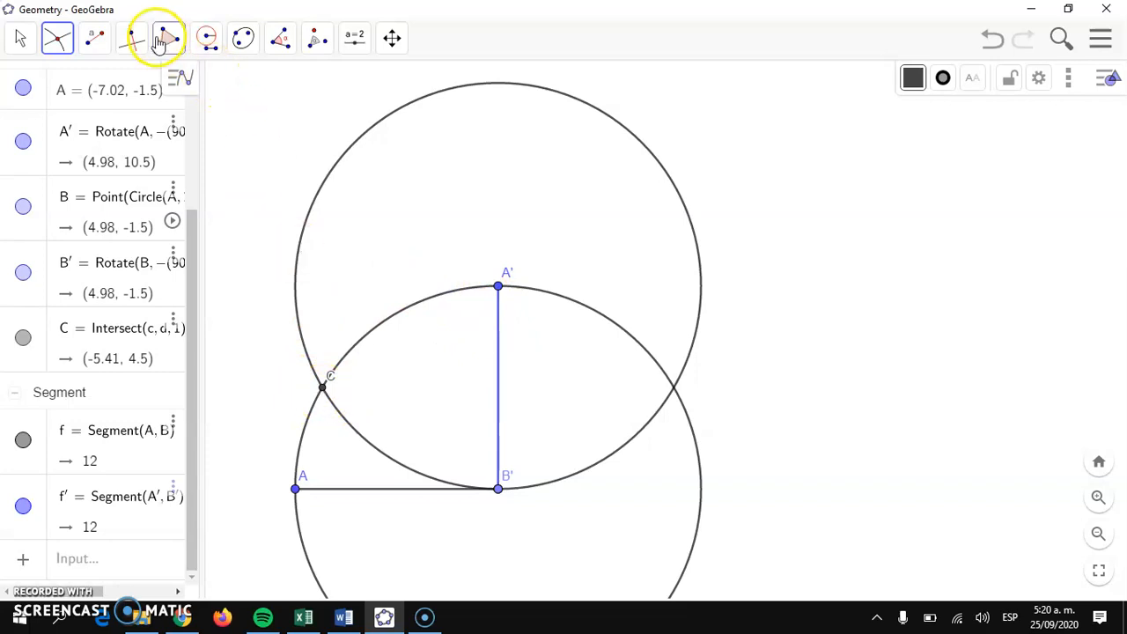
Draw segments from B to intersection point C and from C to A' to close the triangle.
click(100, 39)
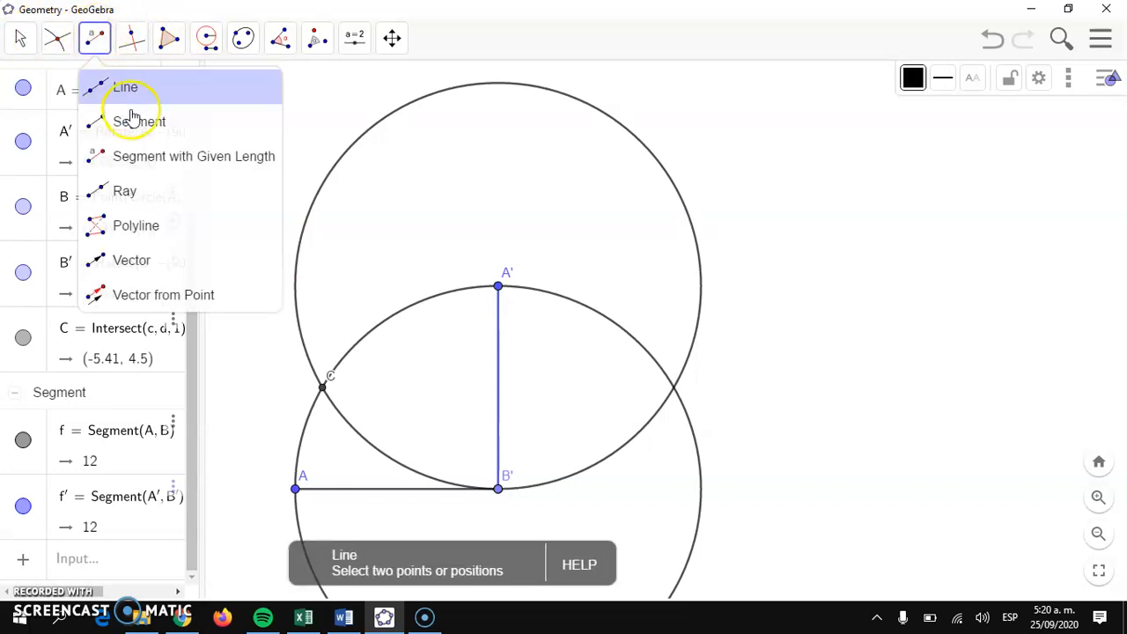
click(133, 130)
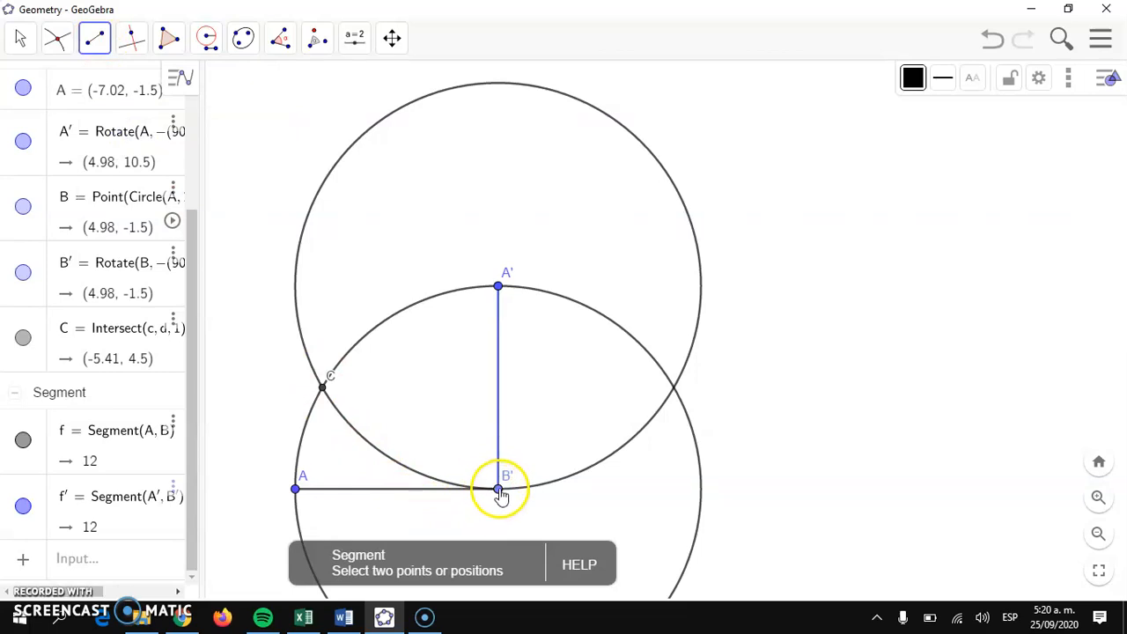
click(499, 490)
click(327, 394)
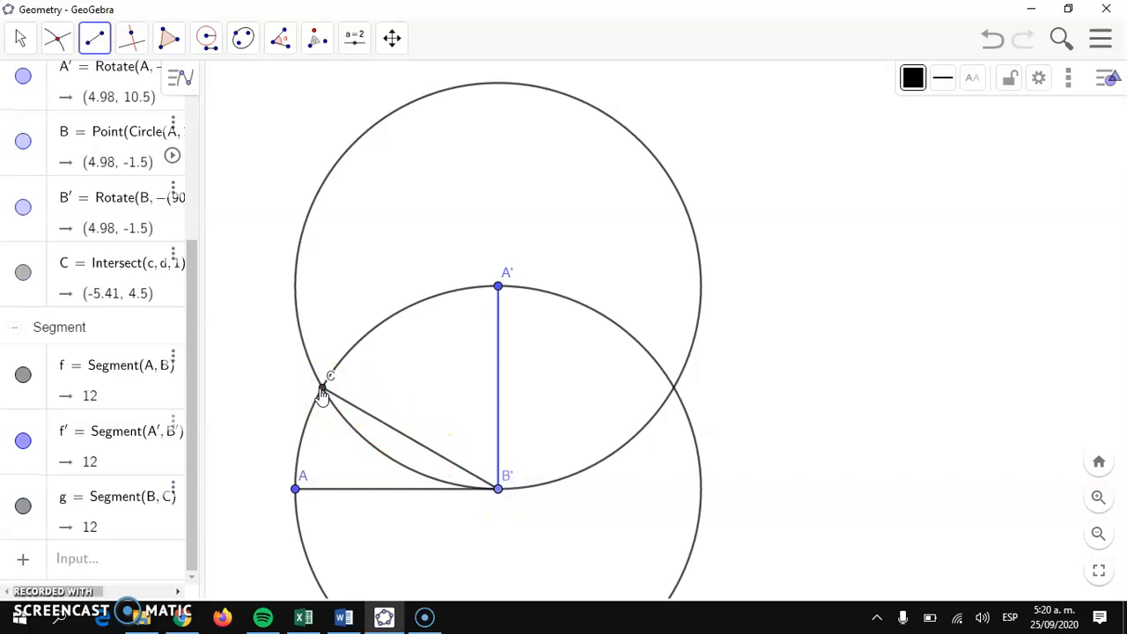
click(322, 387)
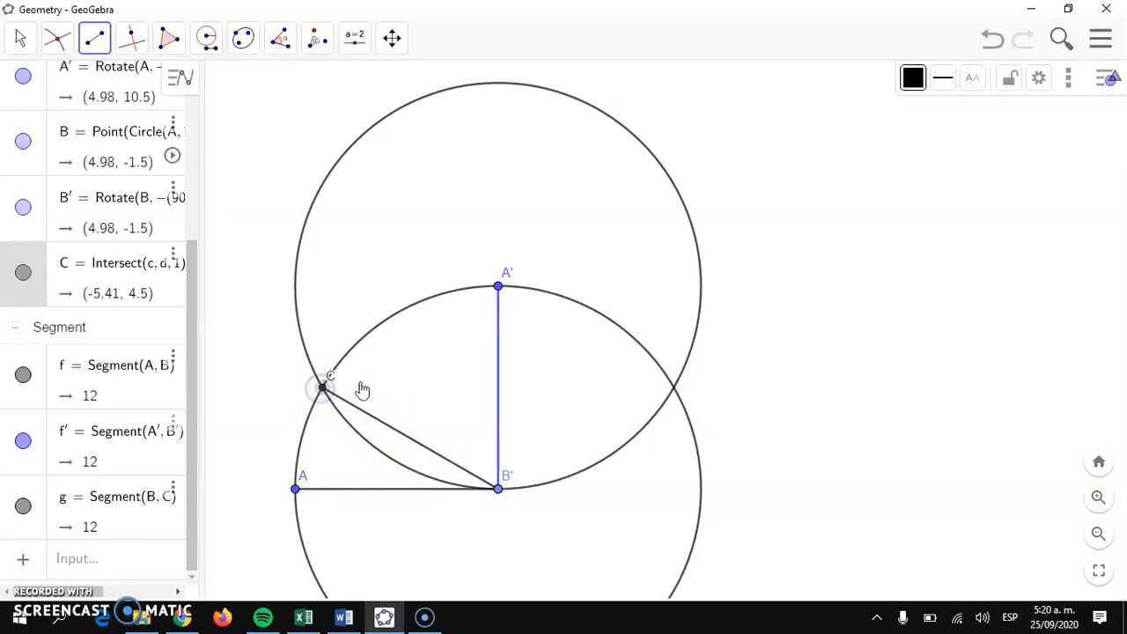
click(498, 288)
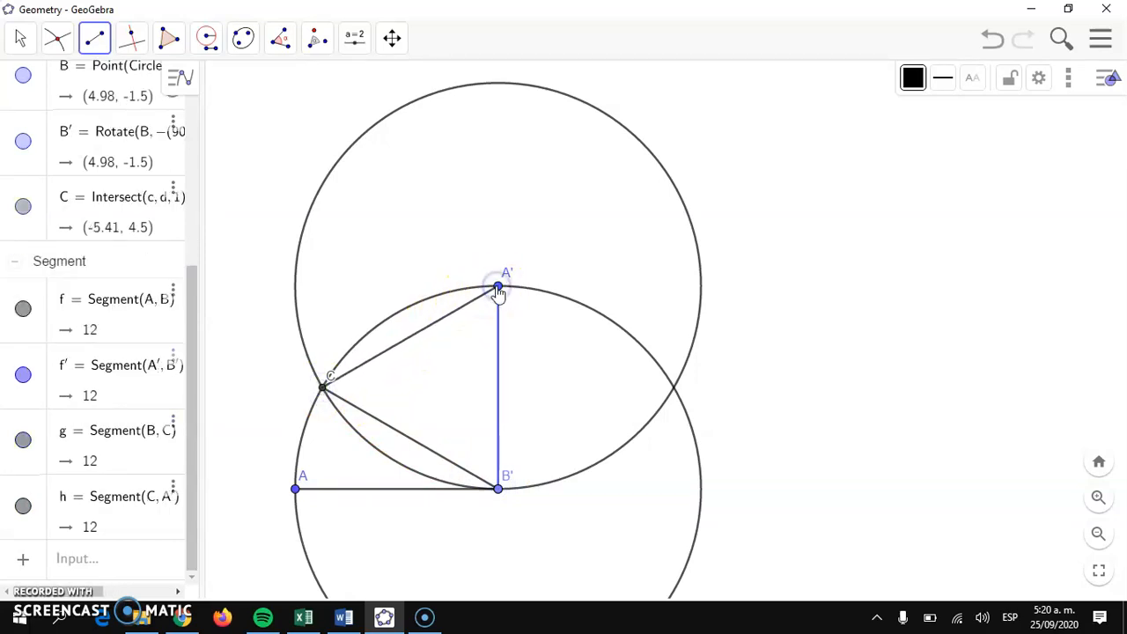
Change the colour of triangle sides BC and CA' to blue.
click(19, 38)
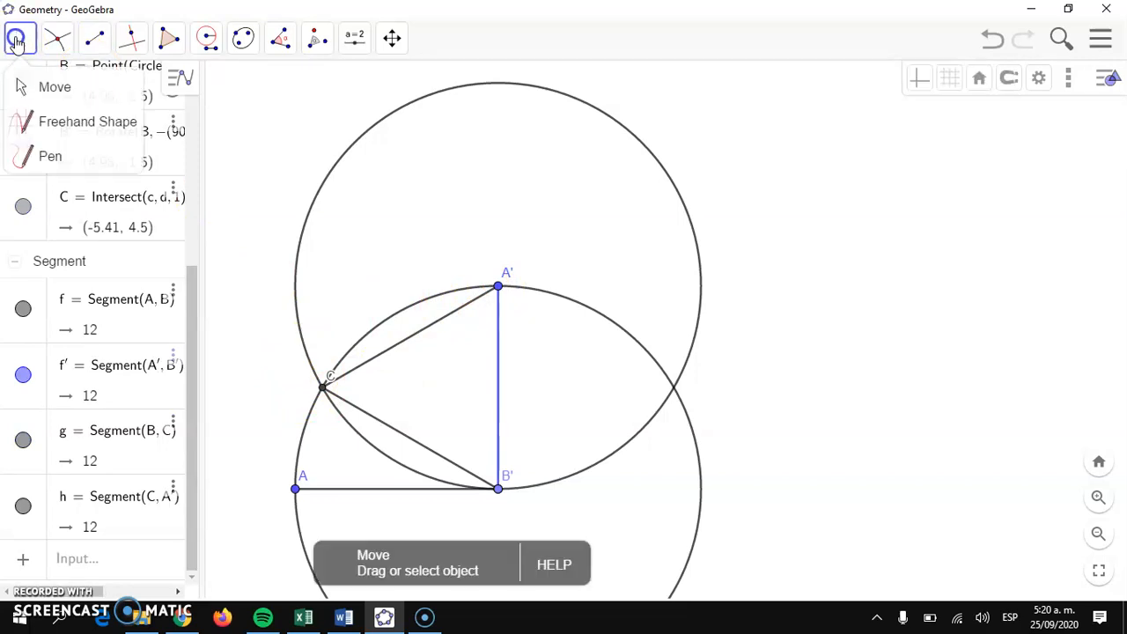
click(41, 88)
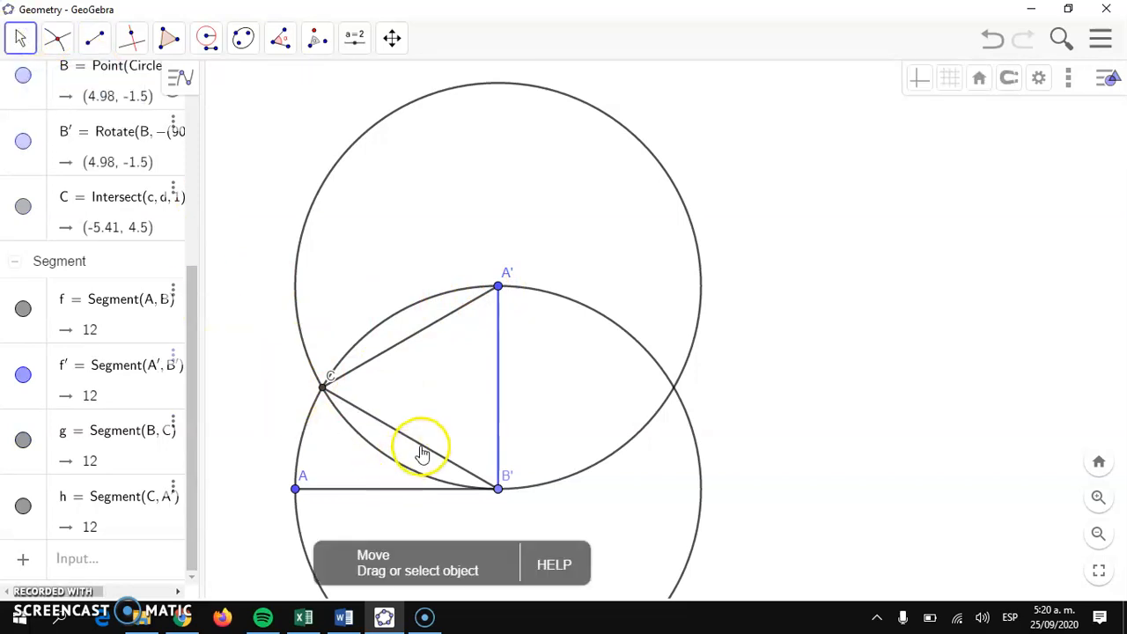
click(425, 451)
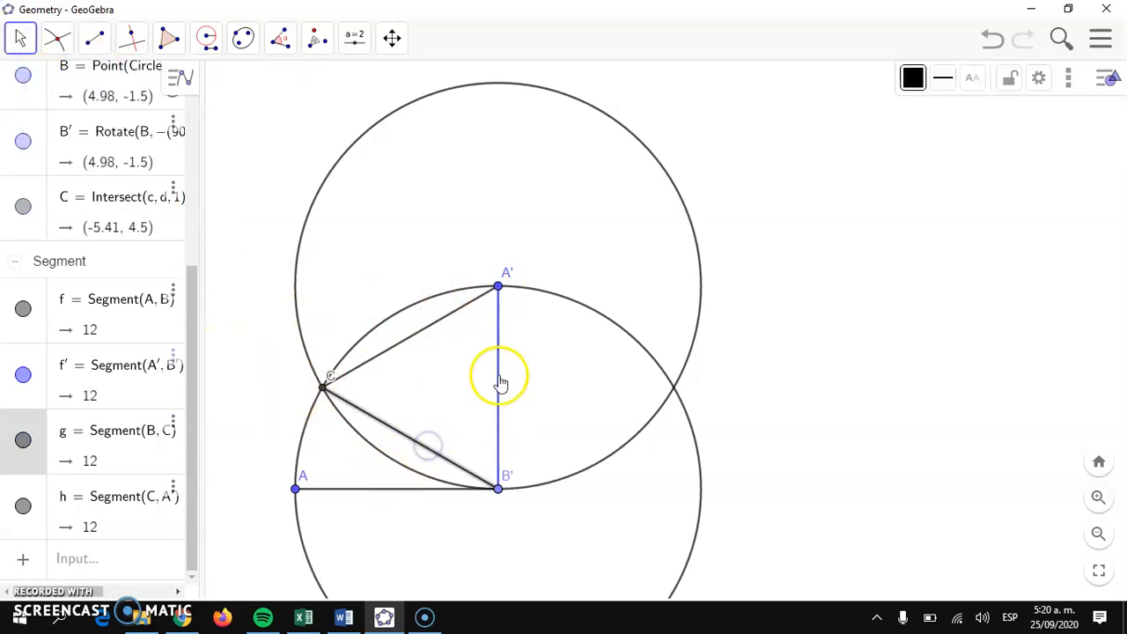
click(914, 78)
click(950, 113)
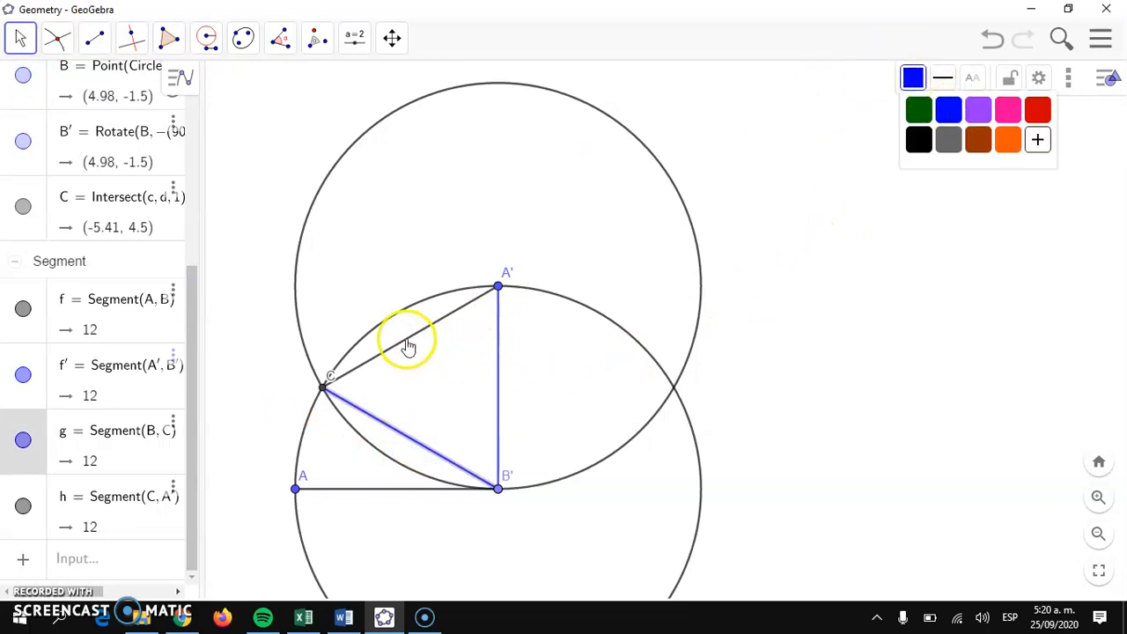
click(407, 338)
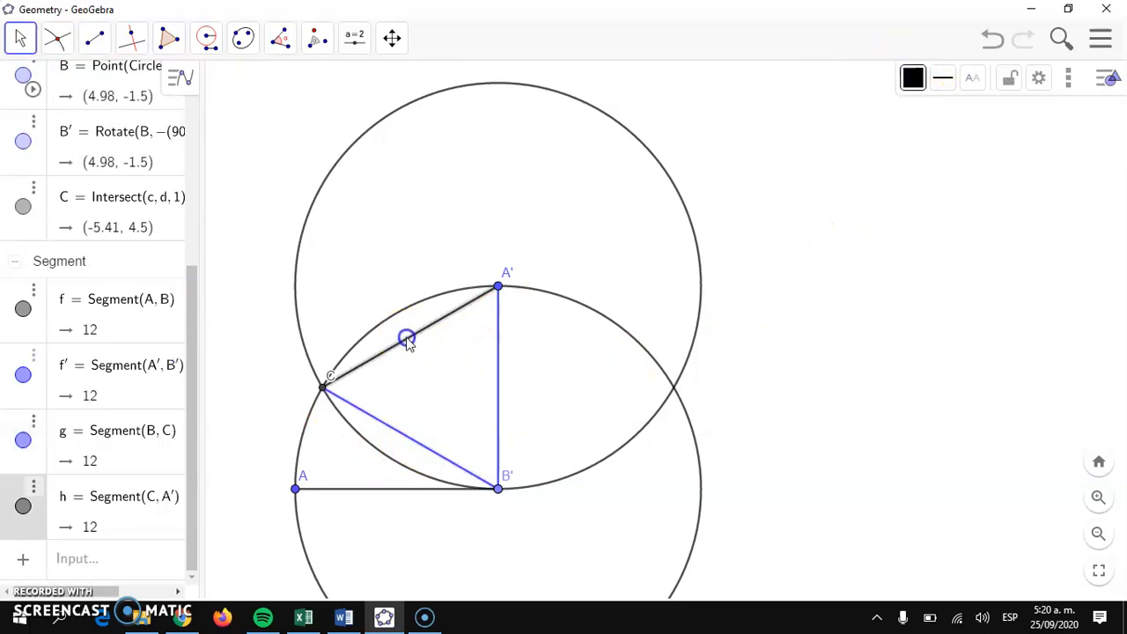
click(914, 77)
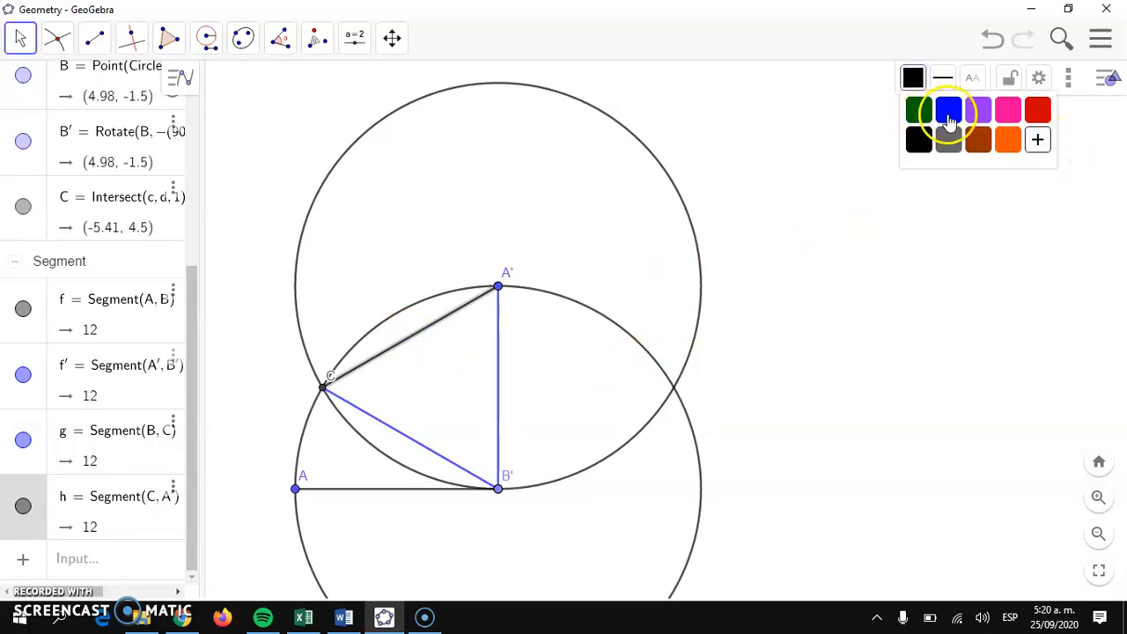
click(949, 110)
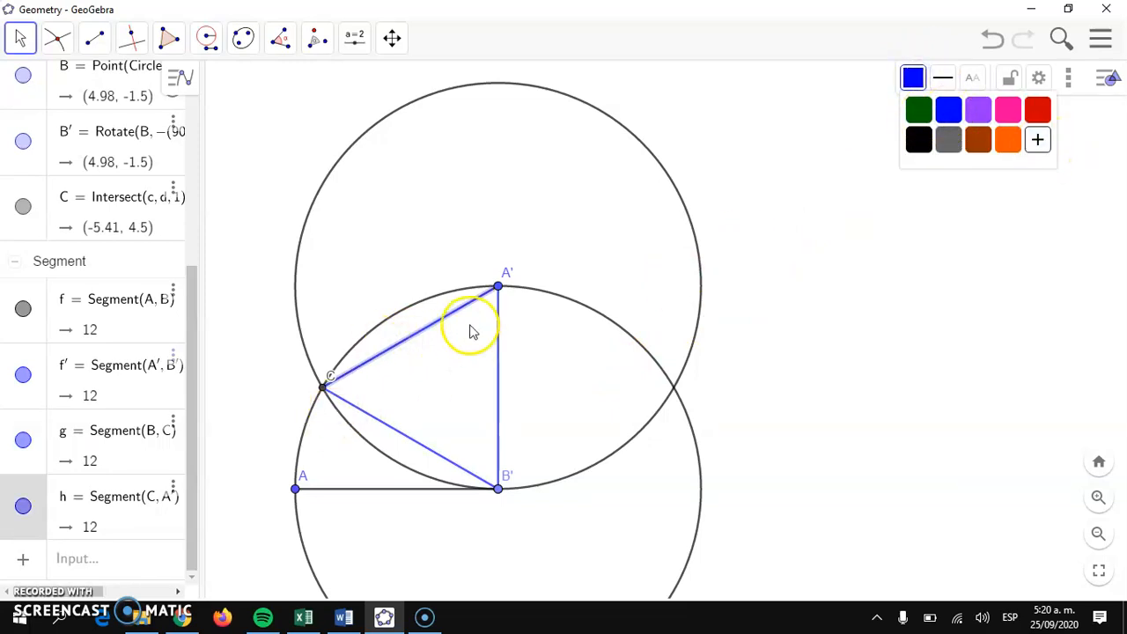
click(795, 297)
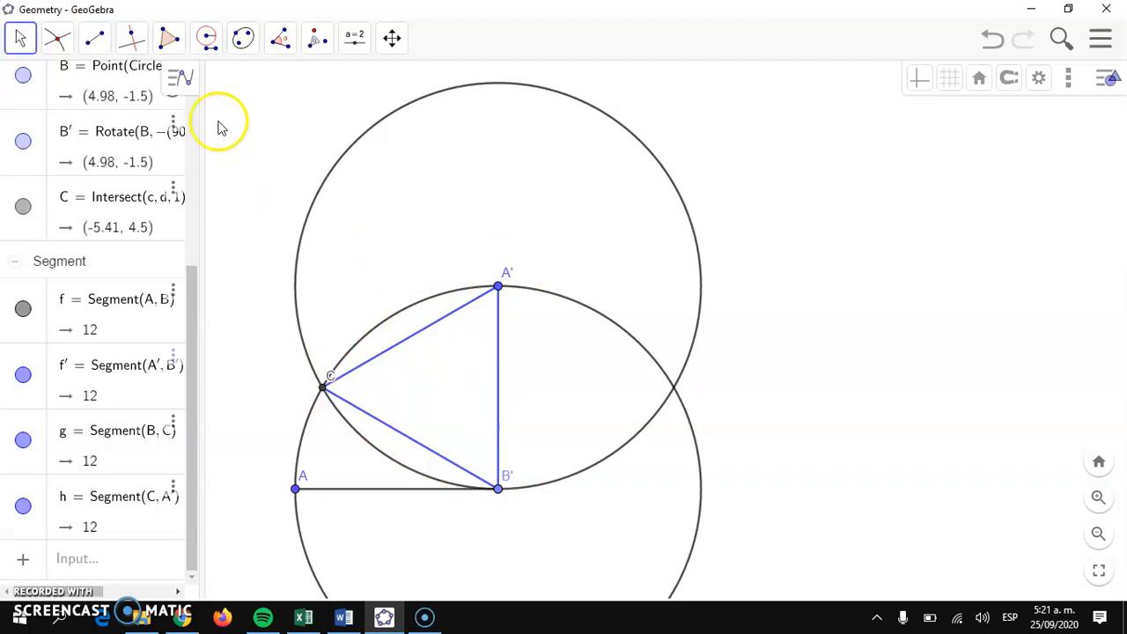
Draw a line through C perpendicular to segment A'B' and colour it red.
click(132, 40)
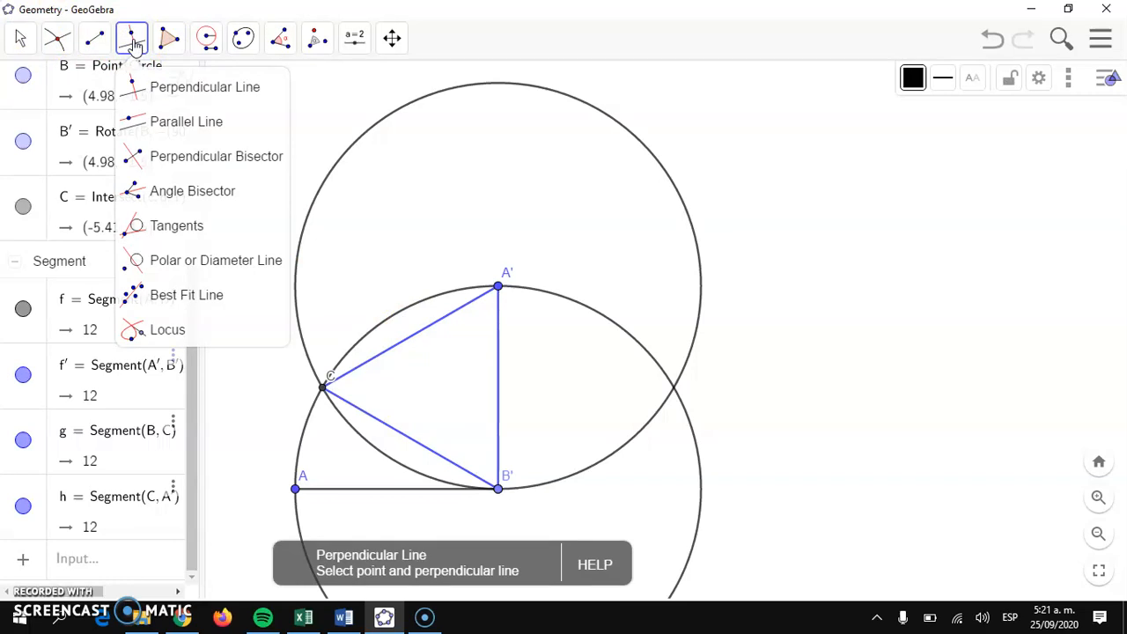
click(184, 92)
click(324, 388)
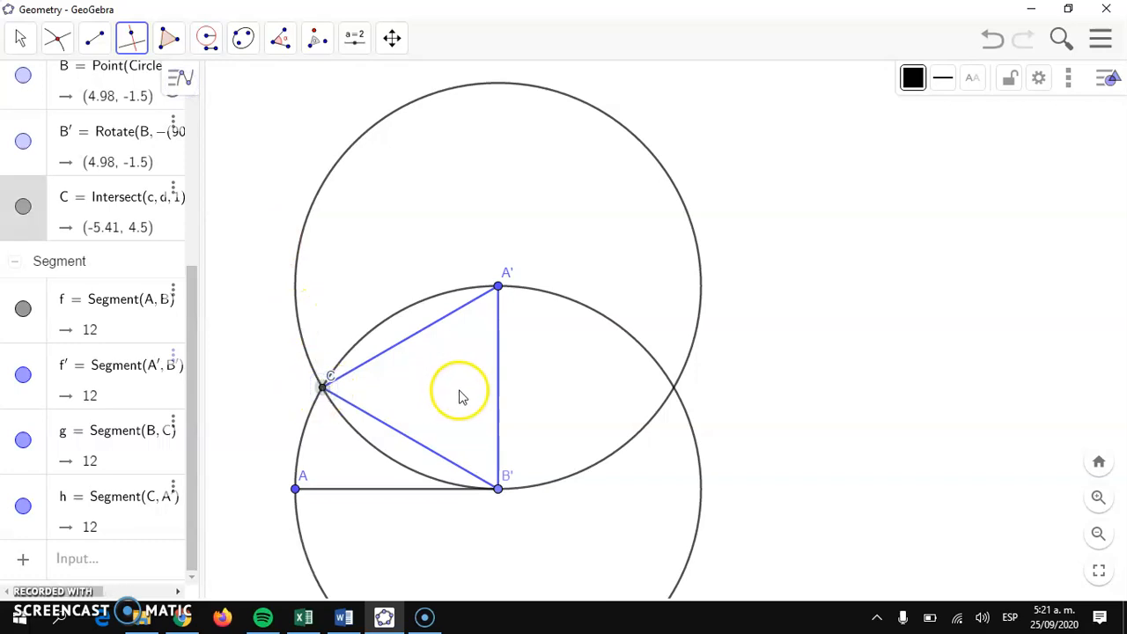
click(499, 391)
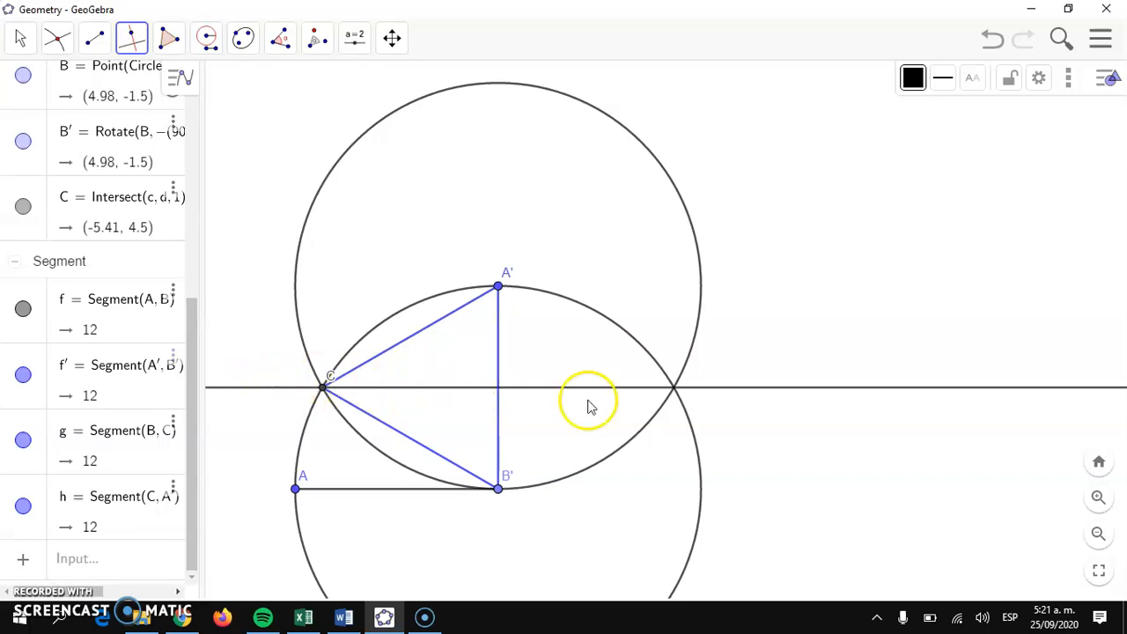
click(913, 78)
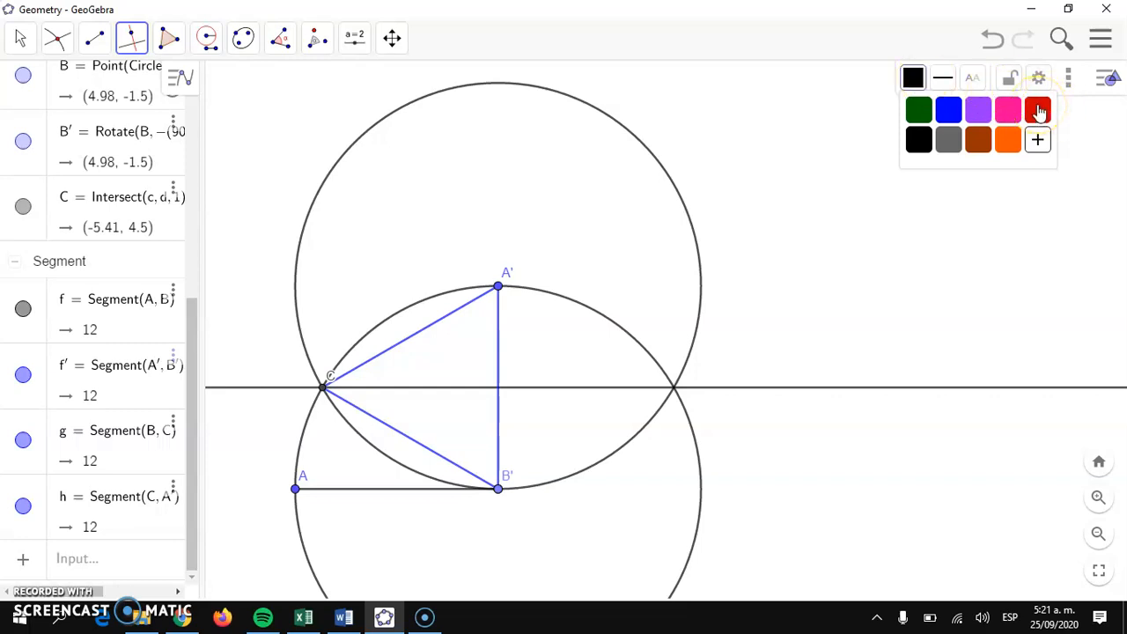
click(1038, 110)
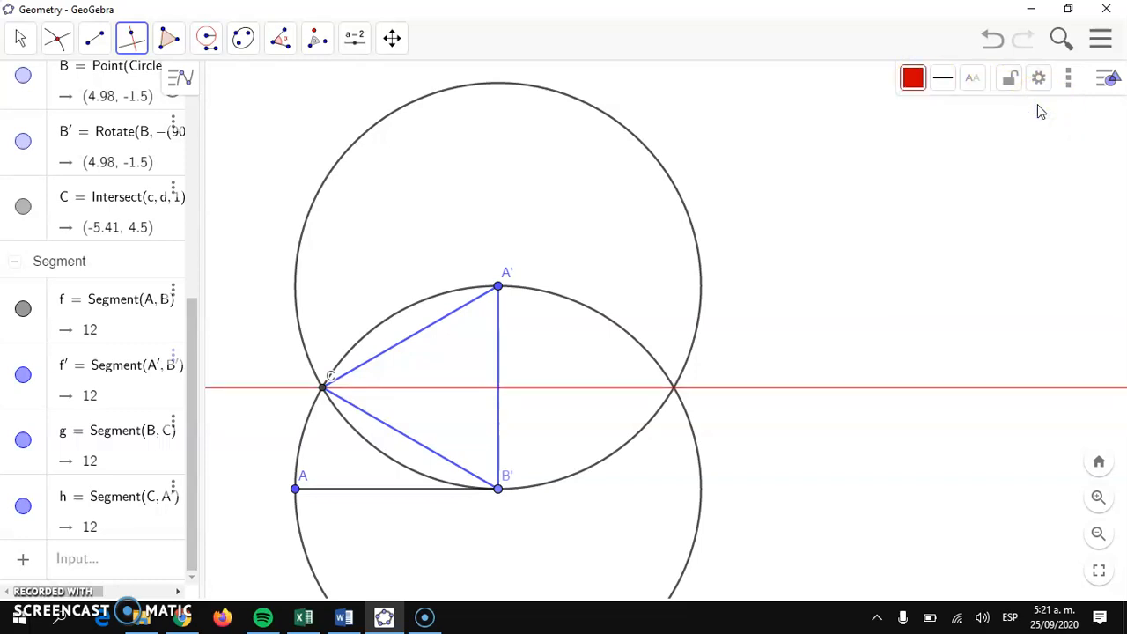
Draw a segment of given length sqrt(108)+14 from point C along the perpendicular line and colour it dark green.
click(21, 40)
mouse_move(823, 312)
mouse_down()
mouse_move(803, 225)
mouse_move(851, 244)
mouse_move(827, 303)
mouse_up()
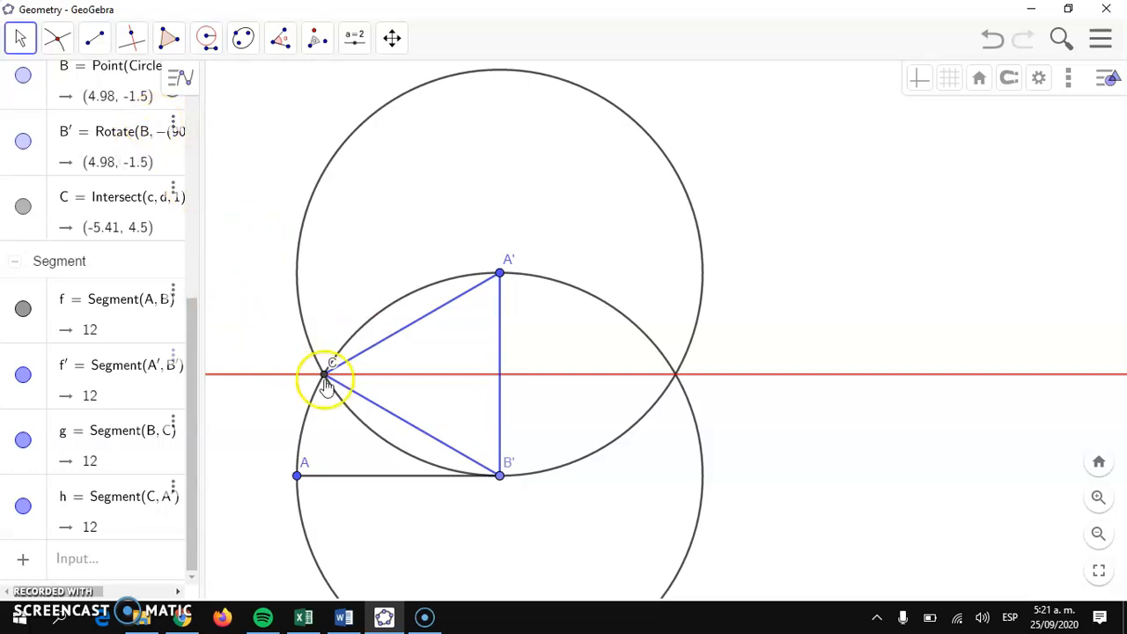
click(98, 41)
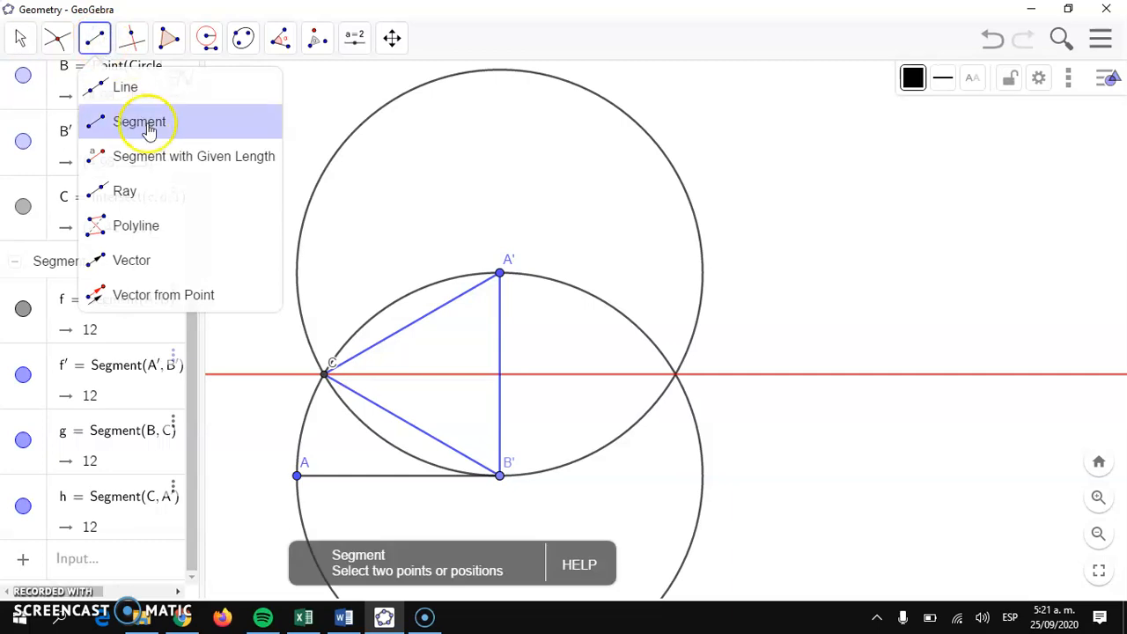
click(155, 160)
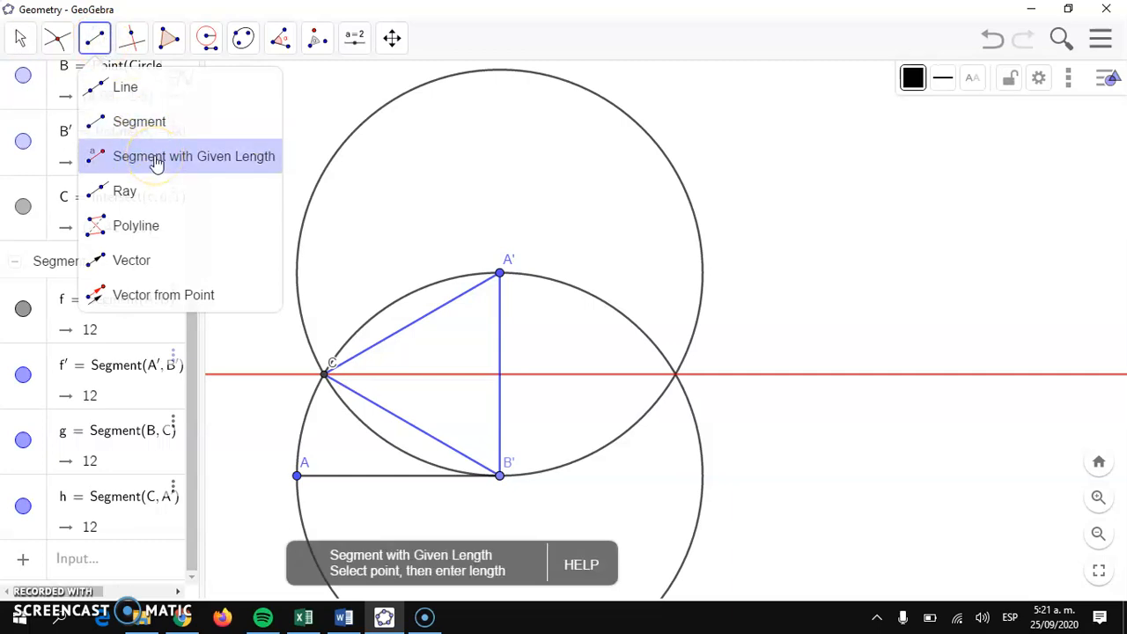
click(325, 373)
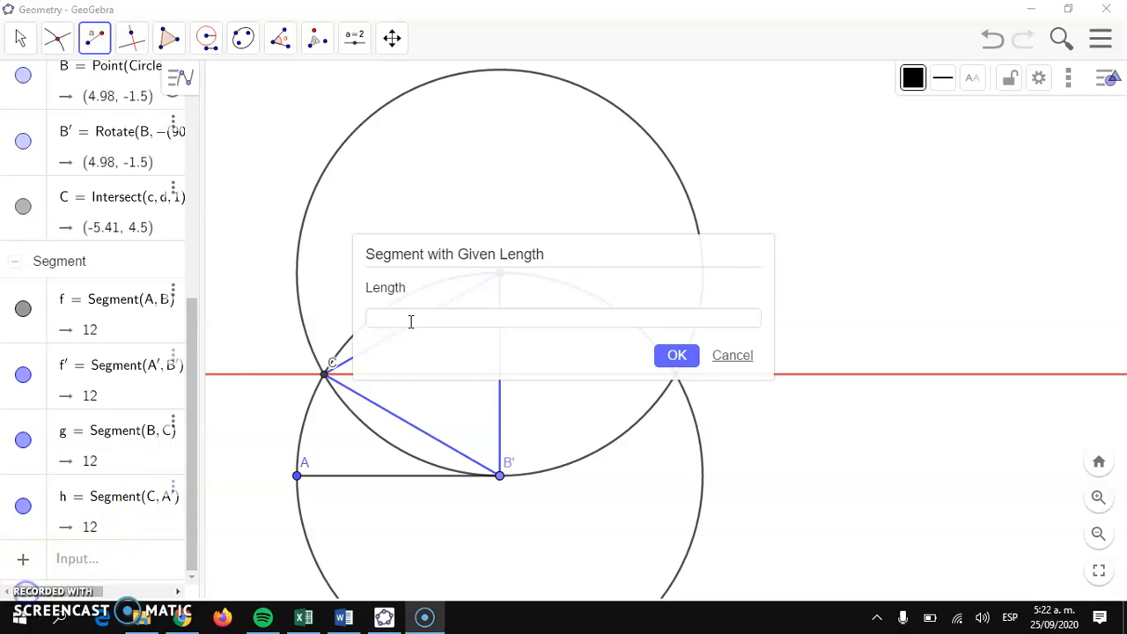
click(411, 321)
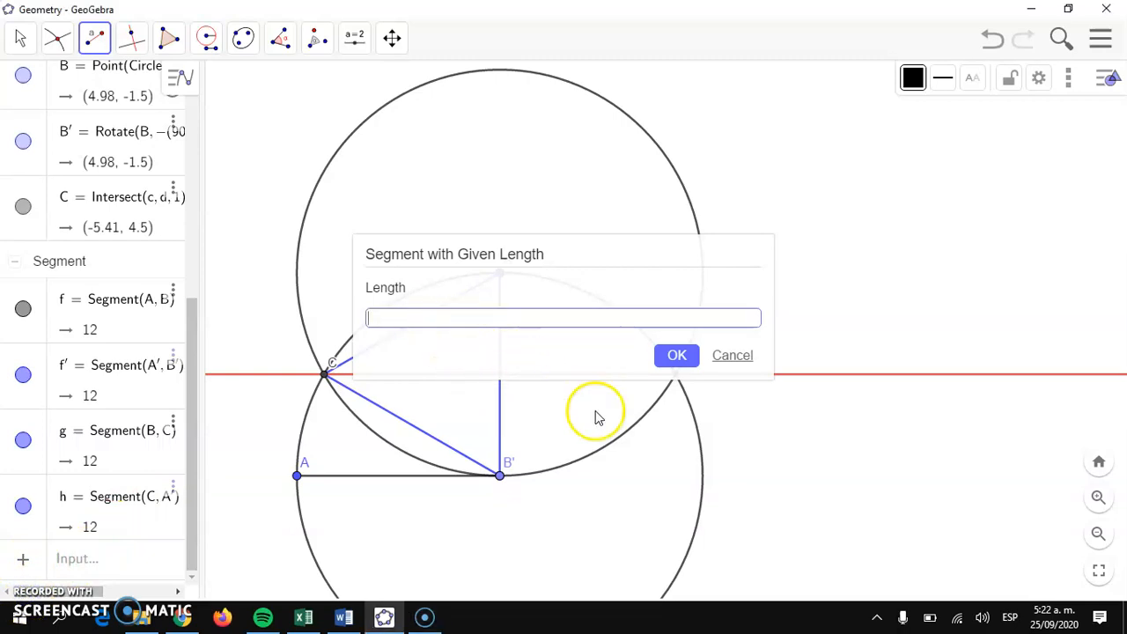
click(419, 317)
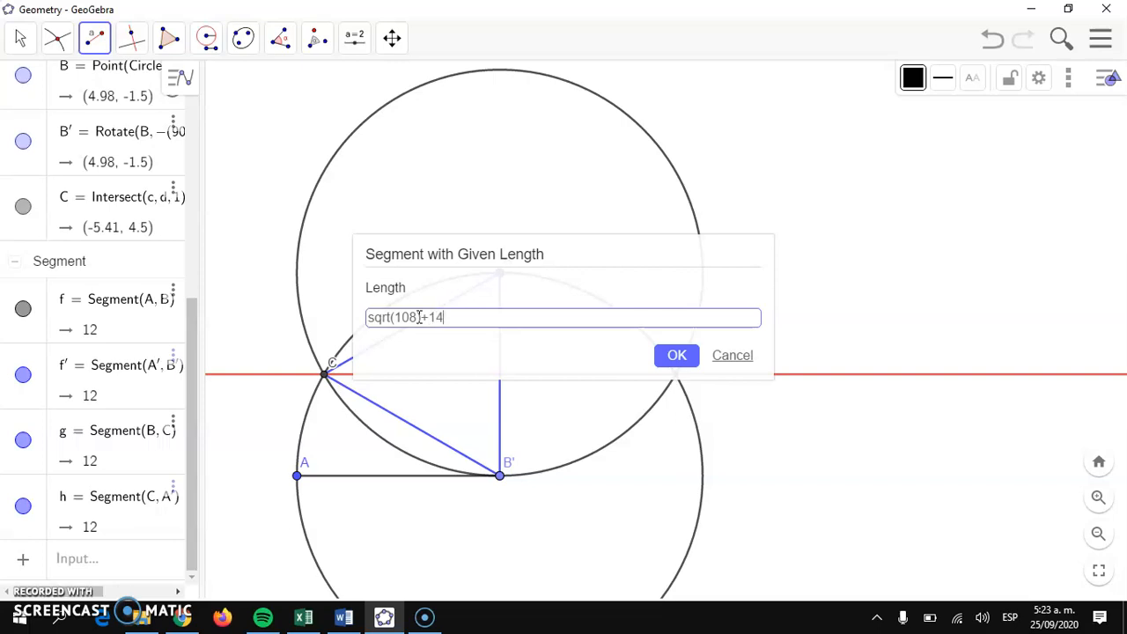
click(676, 357)
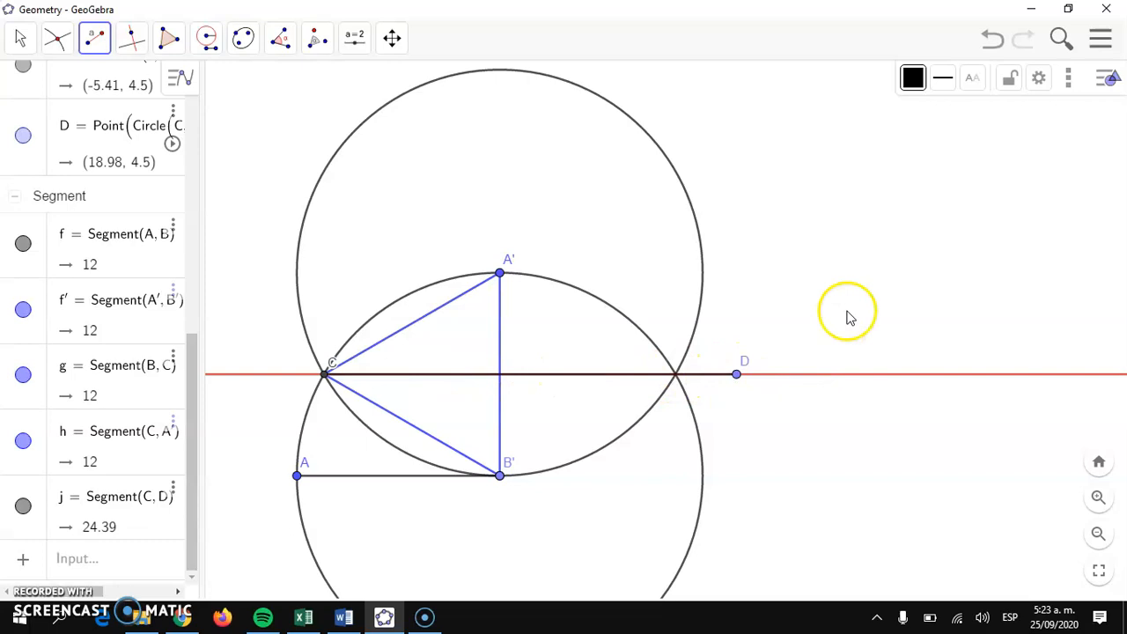
click(912, 79)
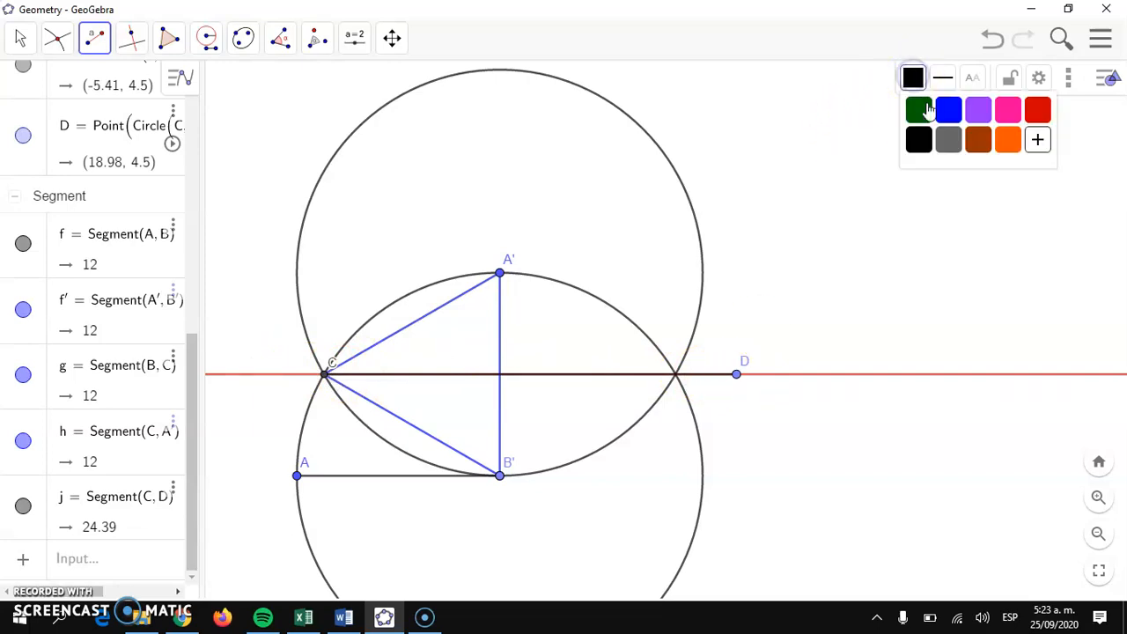
click(921, 109)
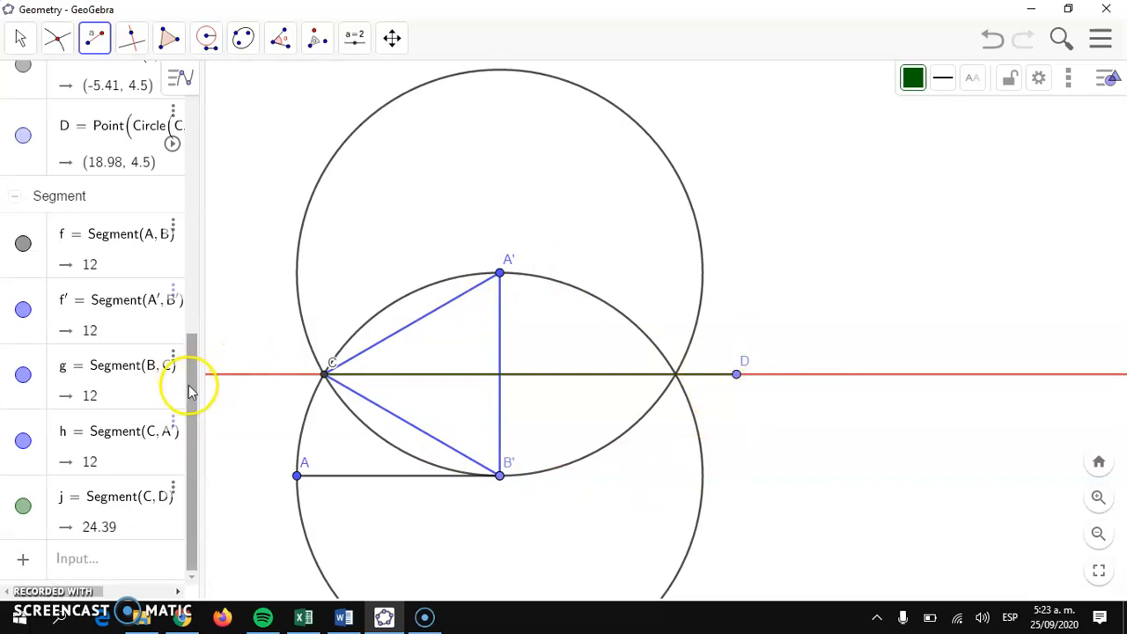
Hide the red perpendicular line through C.
drag(189, 382, 199, 113)
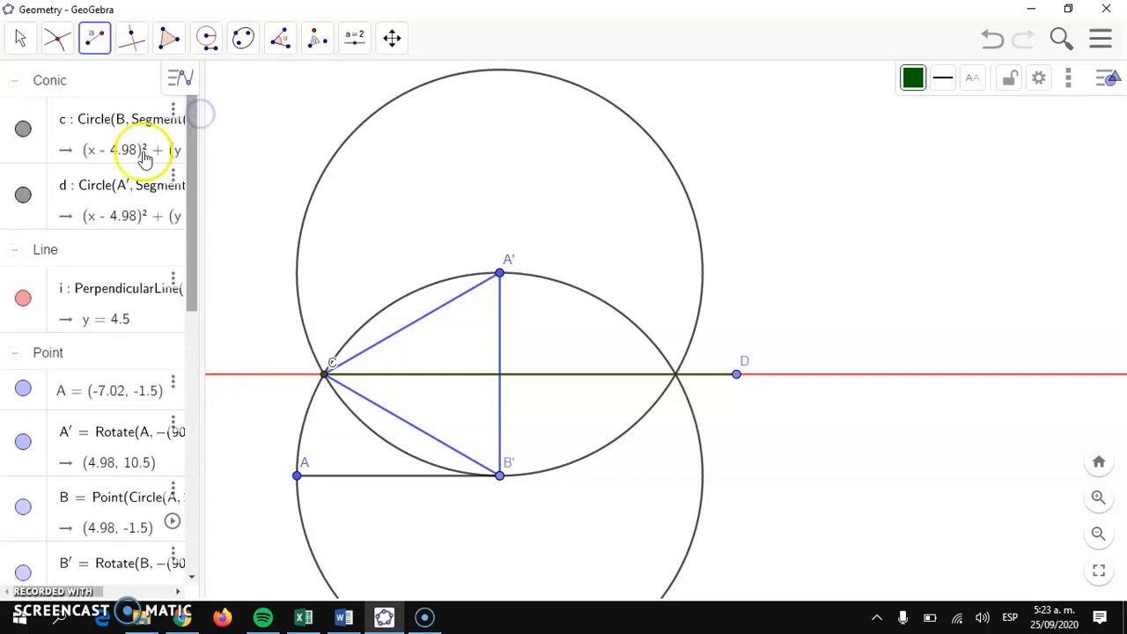
click(39, 327)
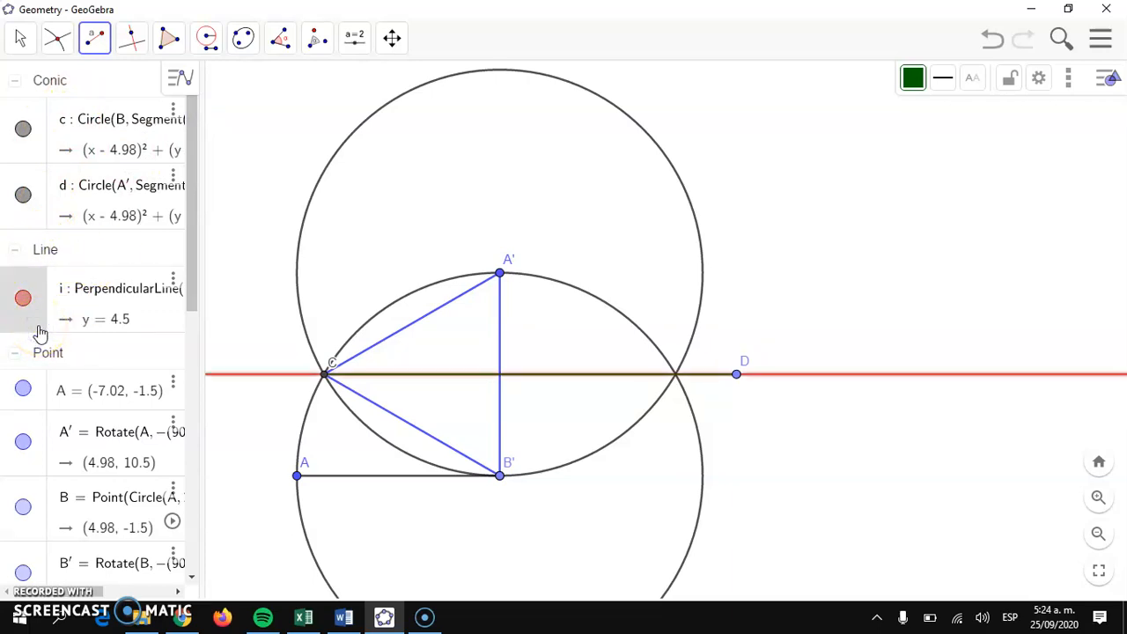
click(26, 302)
click(24, 301)
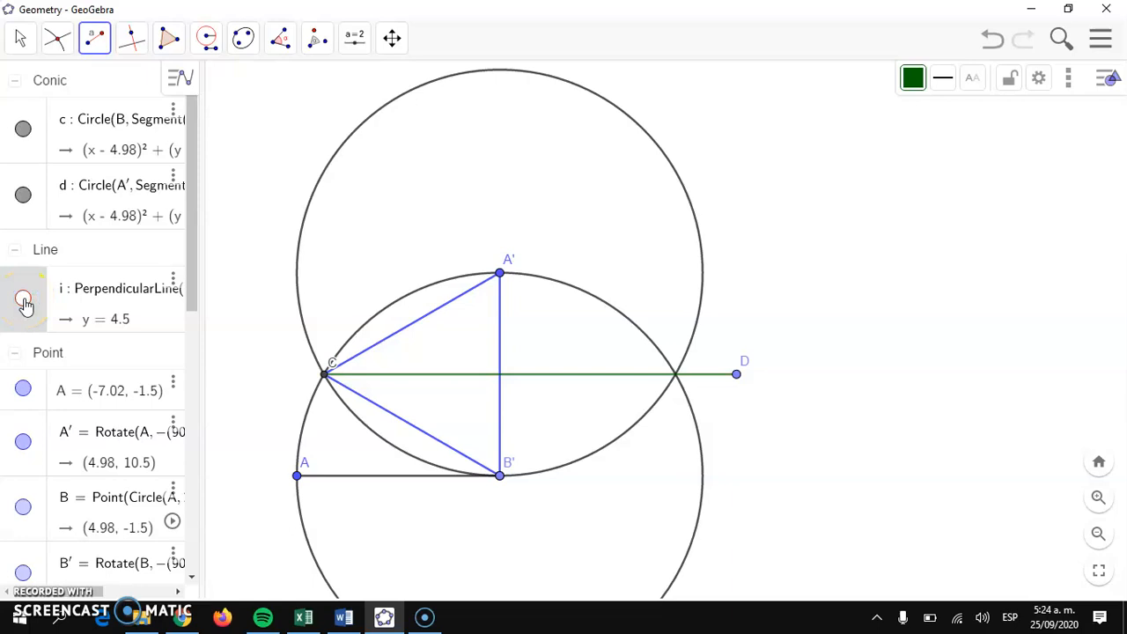
Hide points A and B' from the drawing, keeping point B displayed.
click(194, 236)
drag(194, 236, 197, 262)
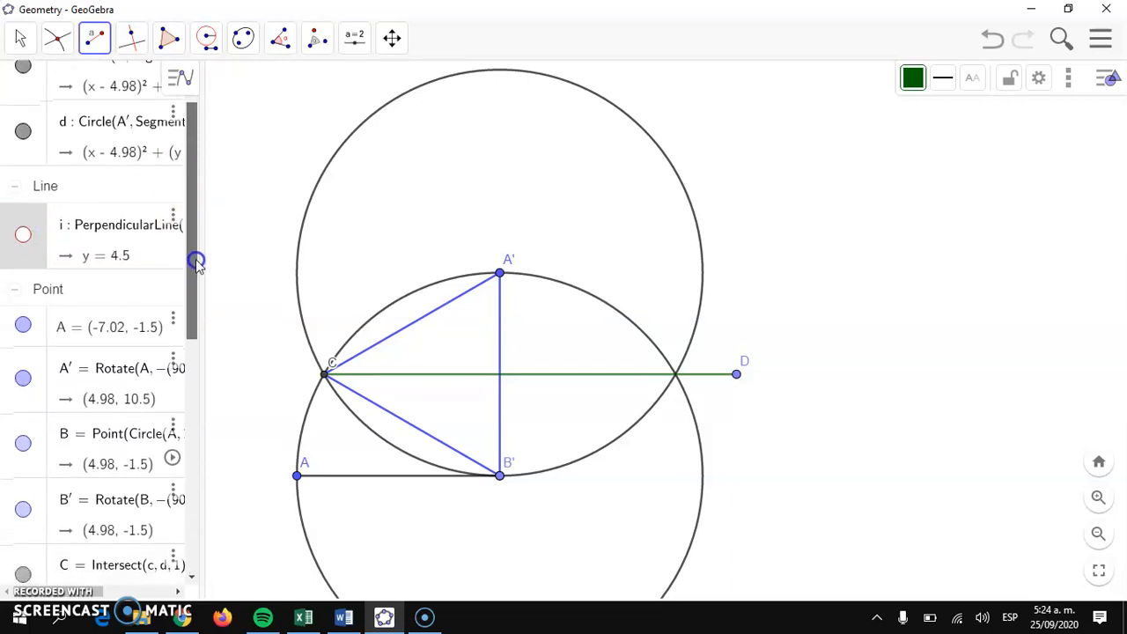
click(42, 347)
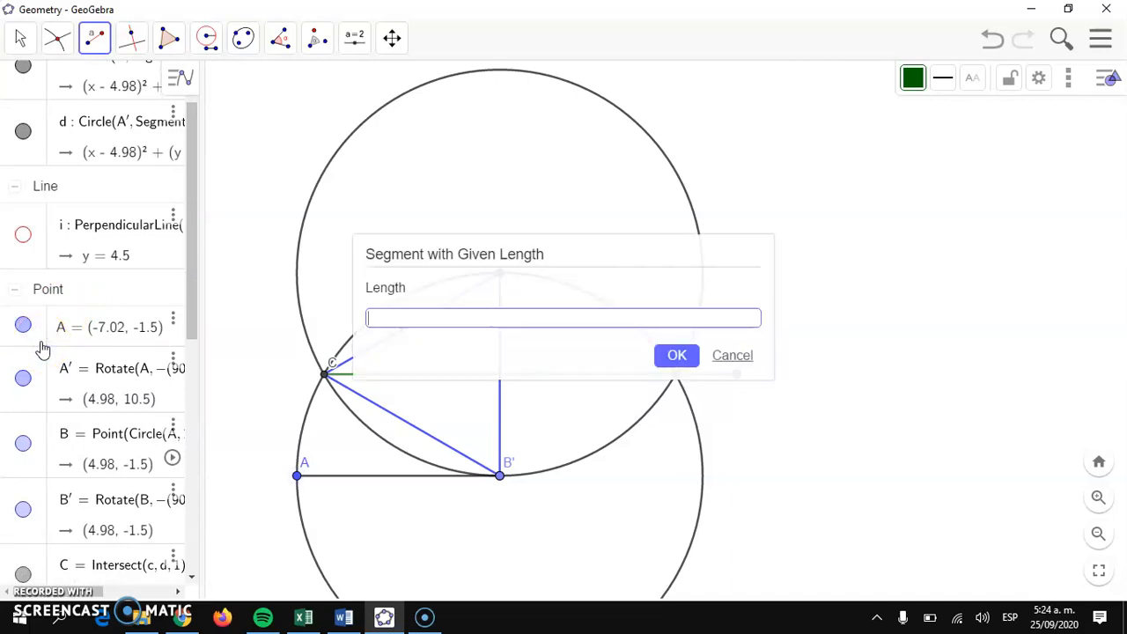
click(734, 357)
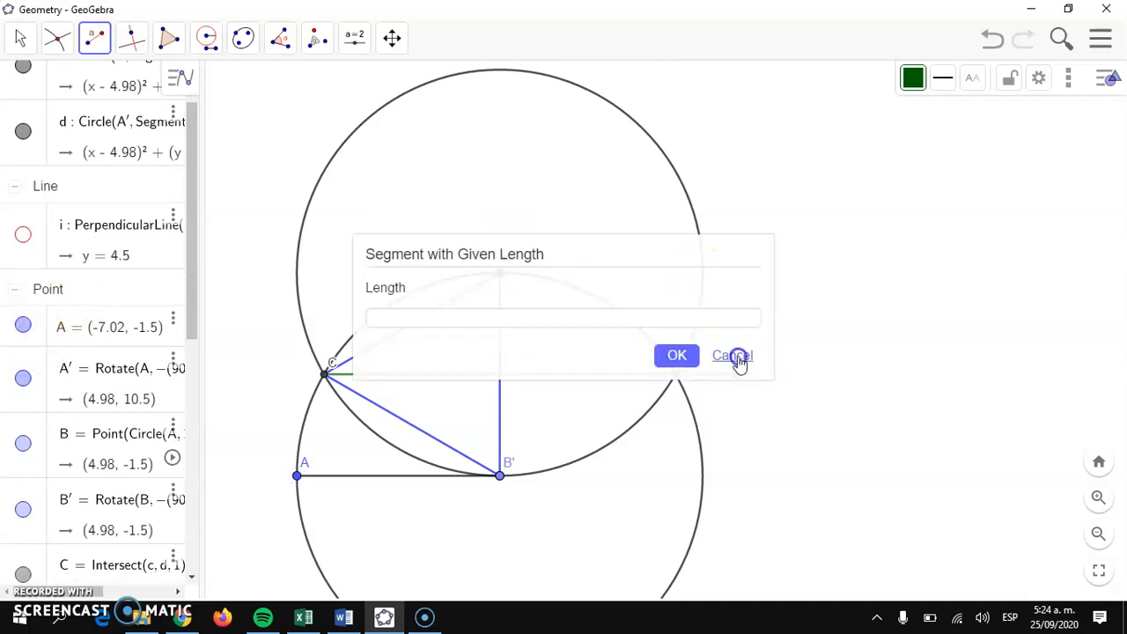
click(20, 38)
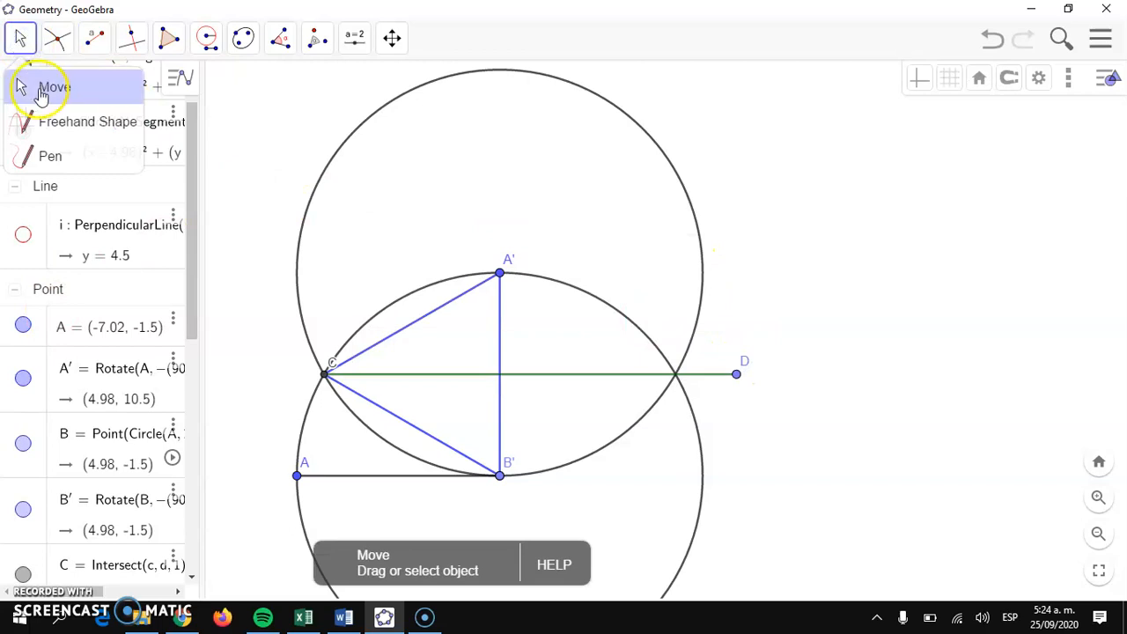
click(39, 86)
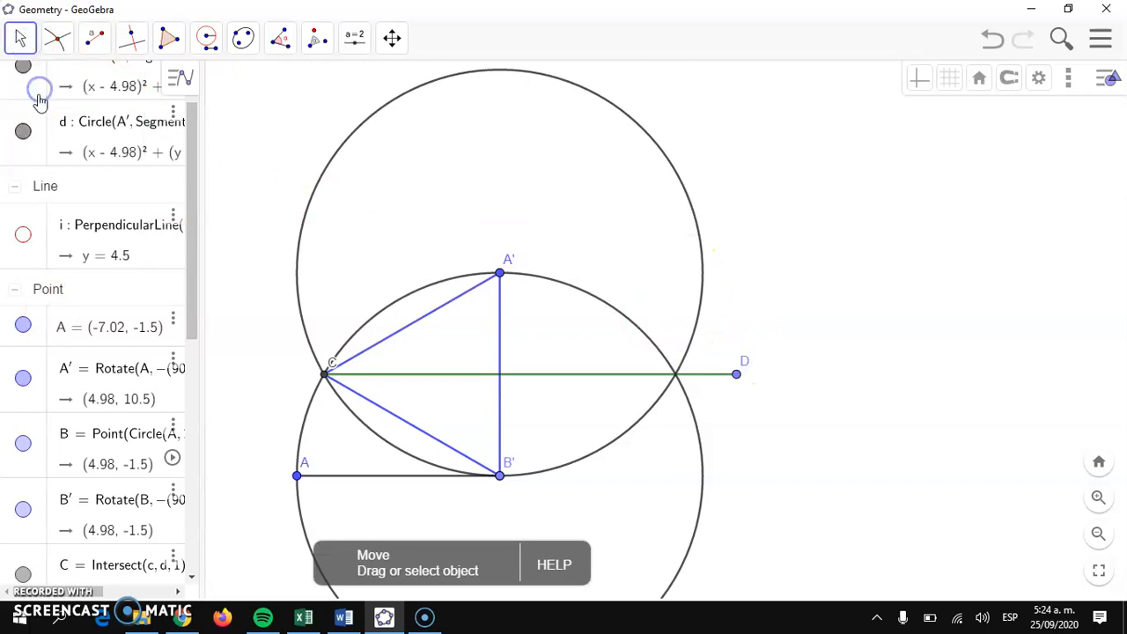
click(40, 338)
click(23, 326)
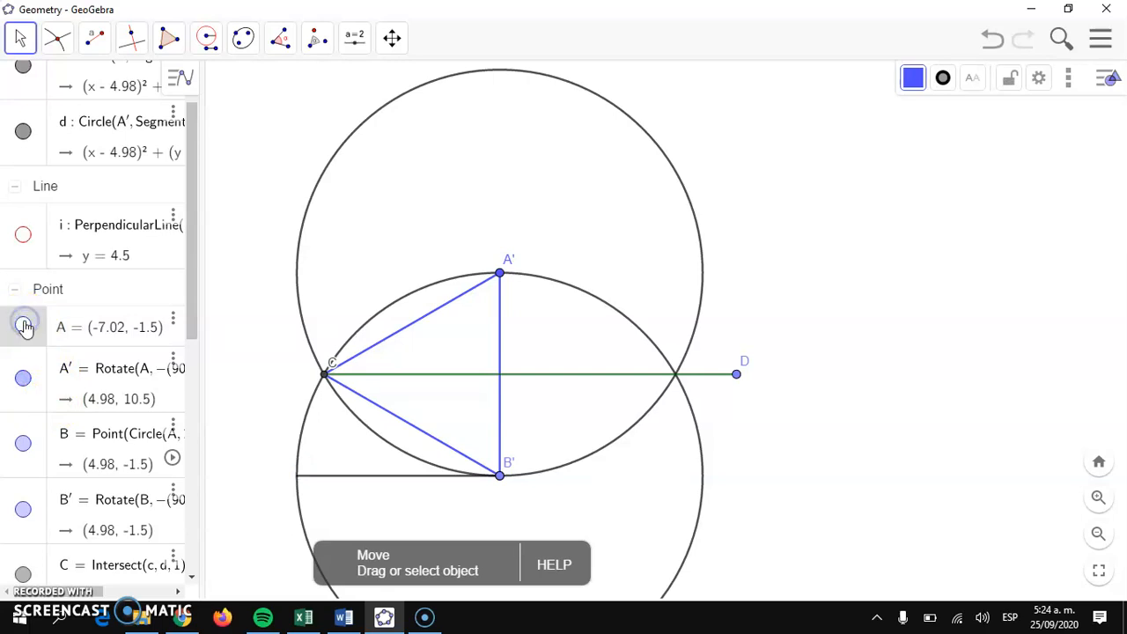
drag(189, 298, 180, 392)
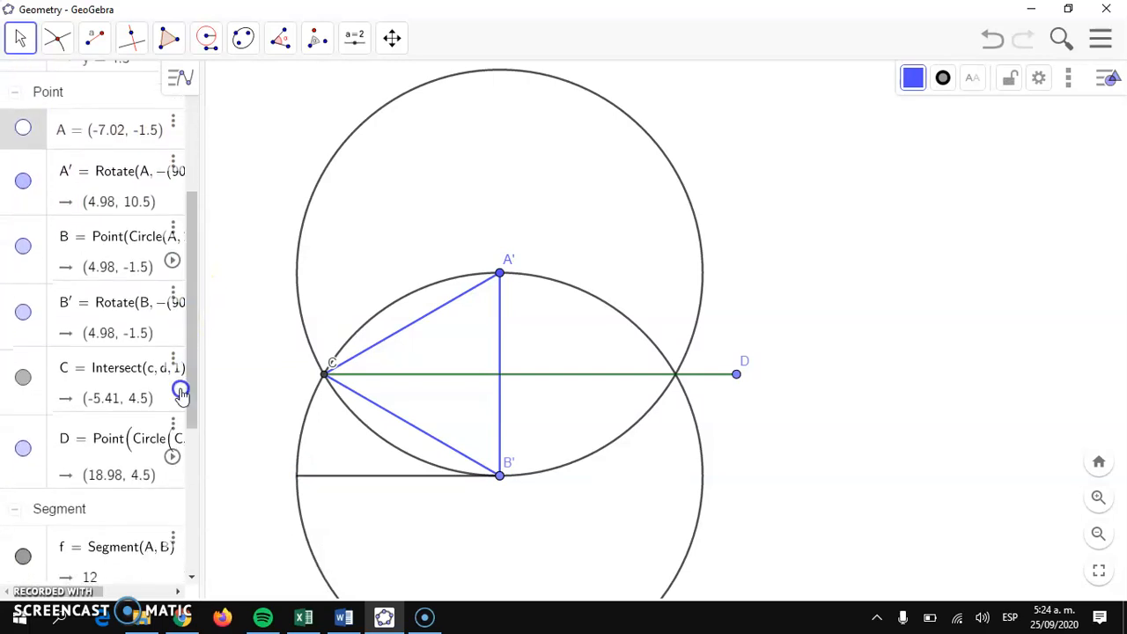
click(39, 342)
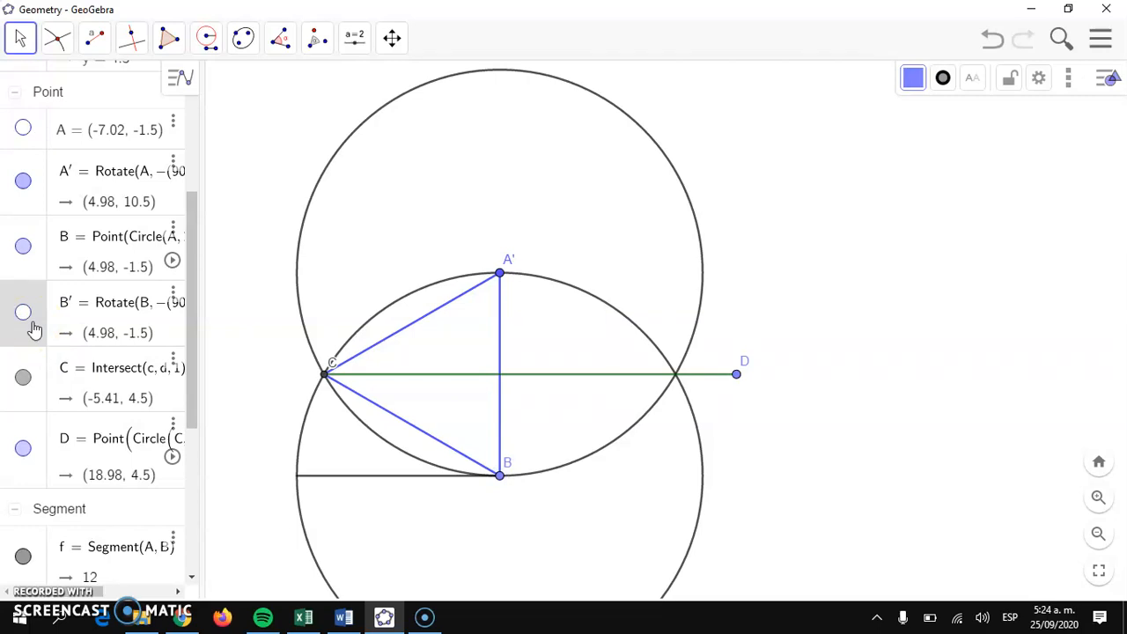
Hide the black segment AB.
drag(153, 259, 176, 400)
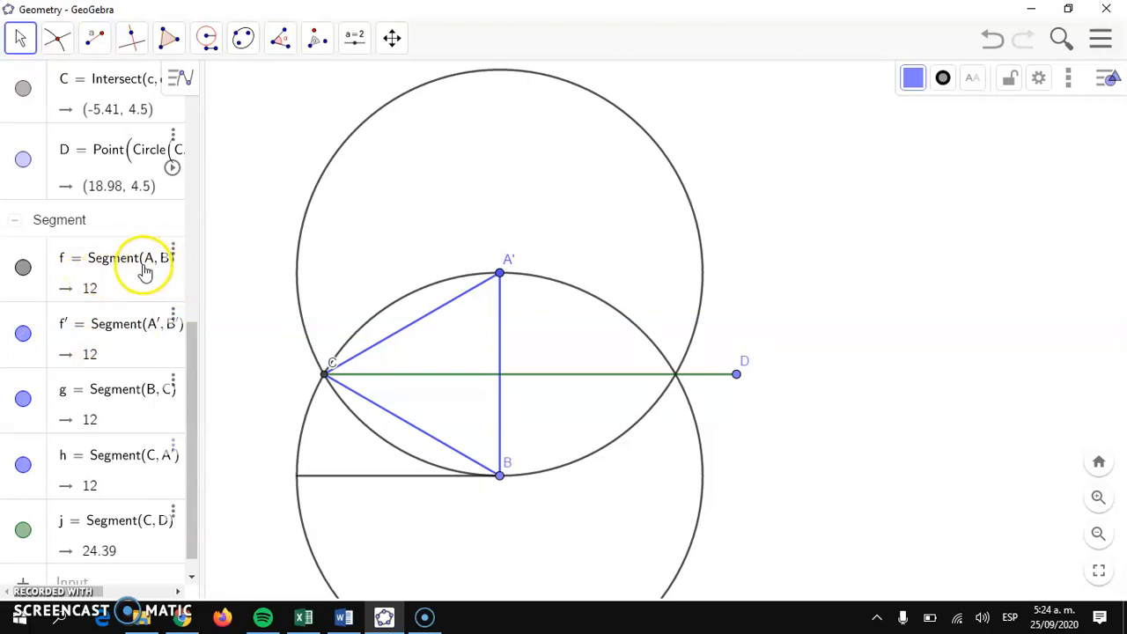
click(38, 293)
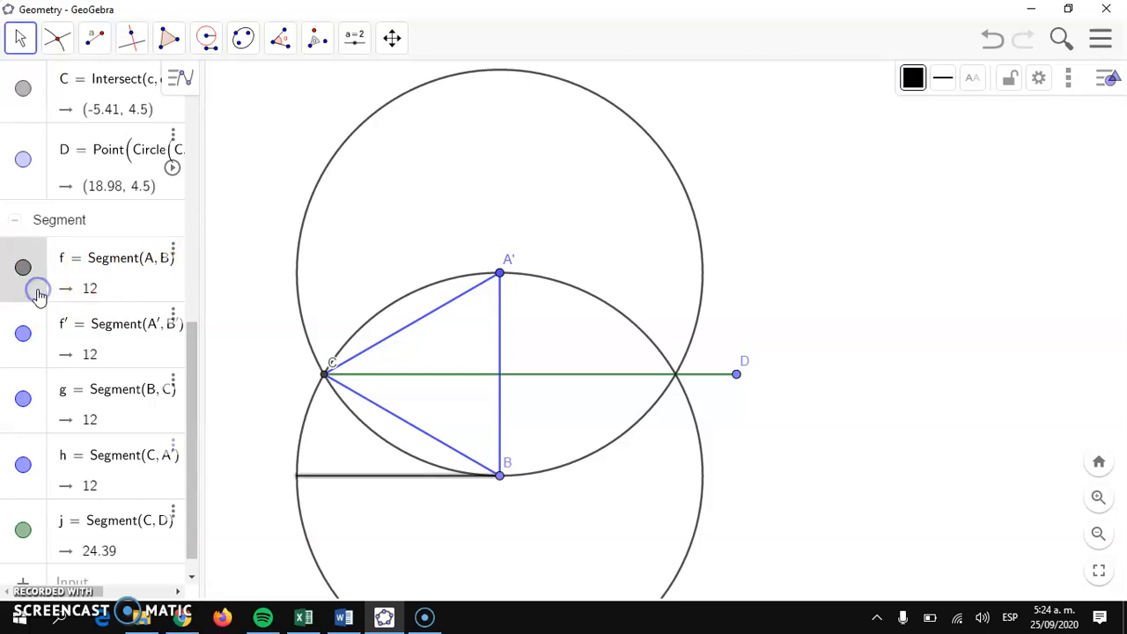
click(23, 268)
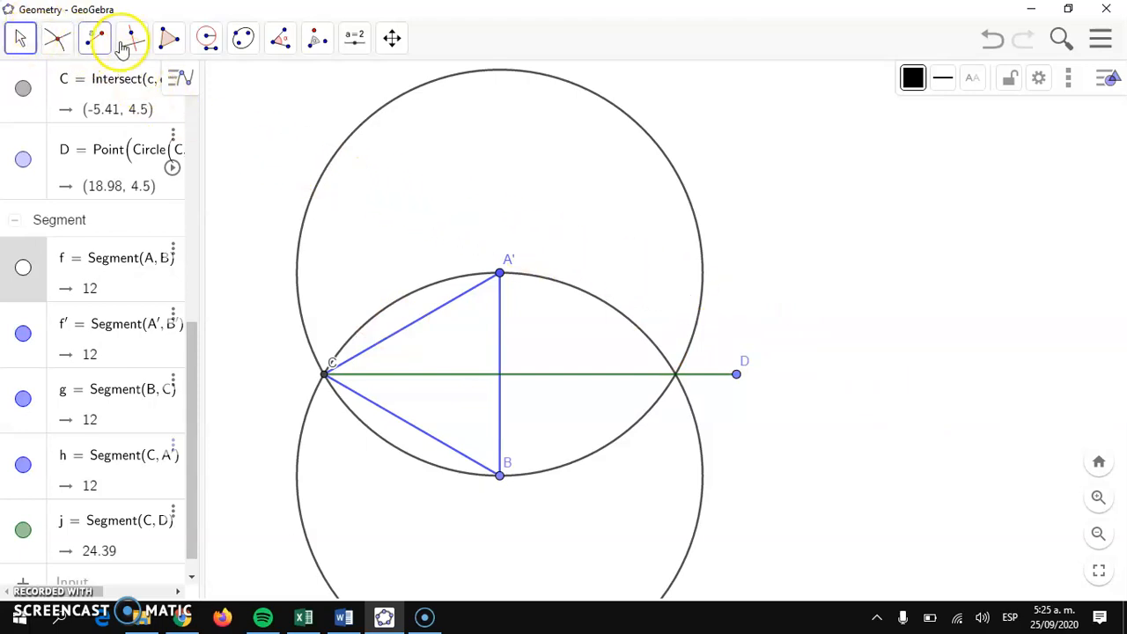
Draw a compass circle centred on D with the distance from D to A' as its radius.
click(212, 44)
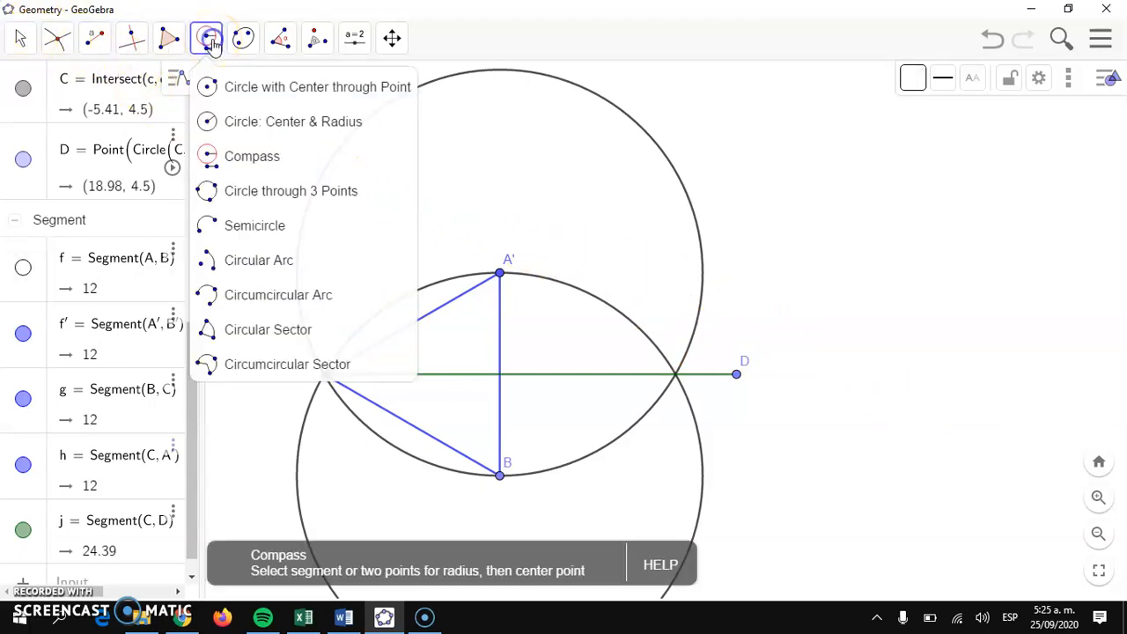
click(227, 163)
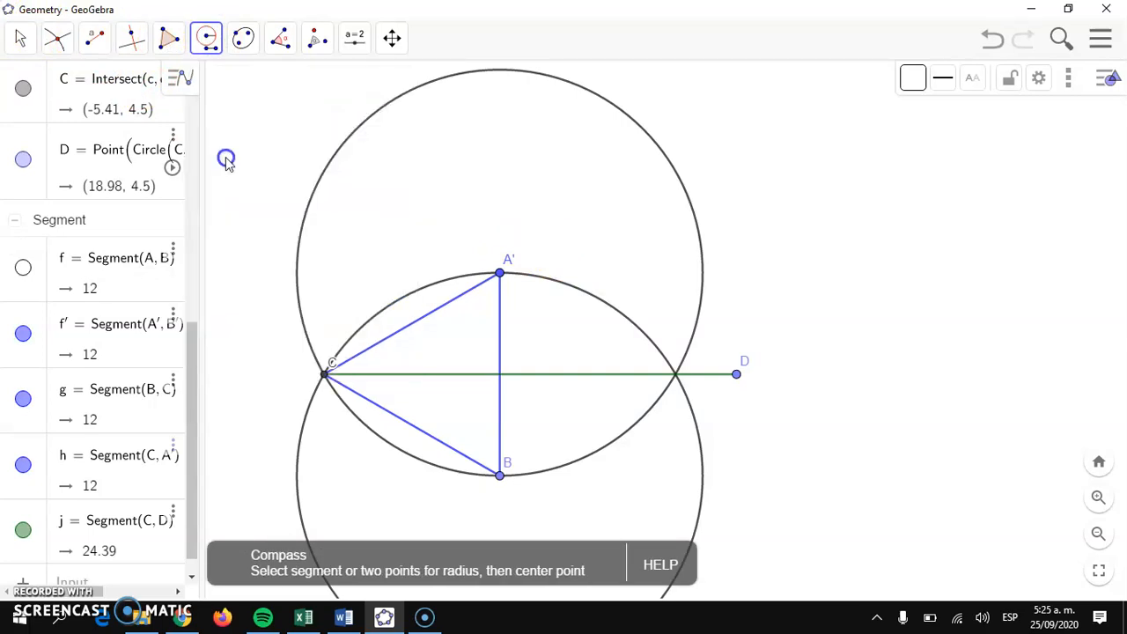
click(736, 376)
click(499, 274)
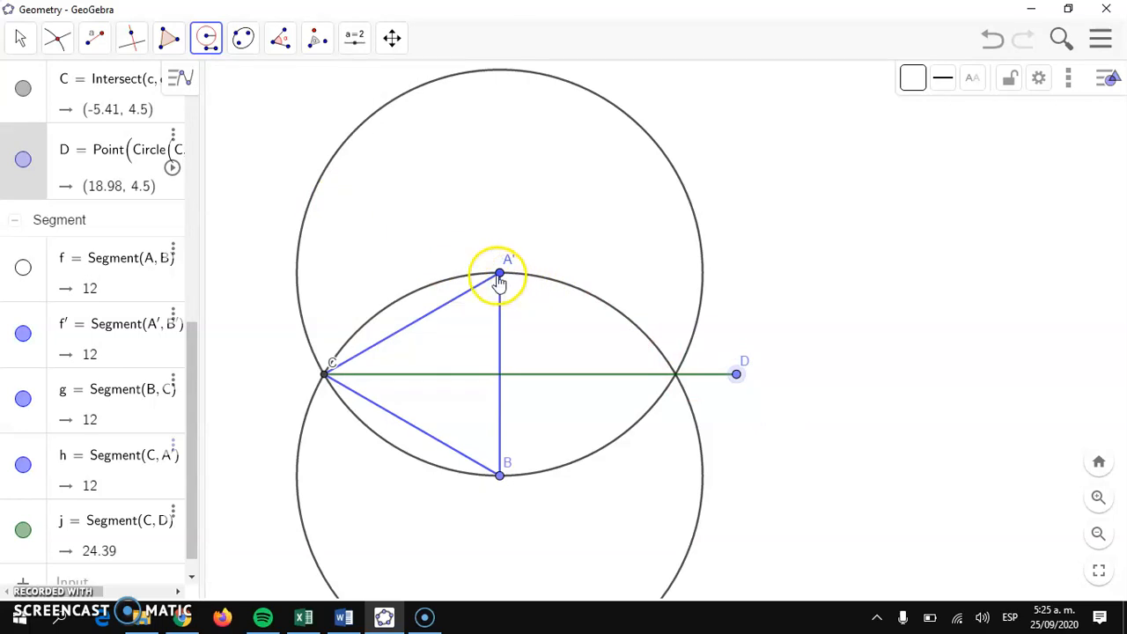
click(499, 274)
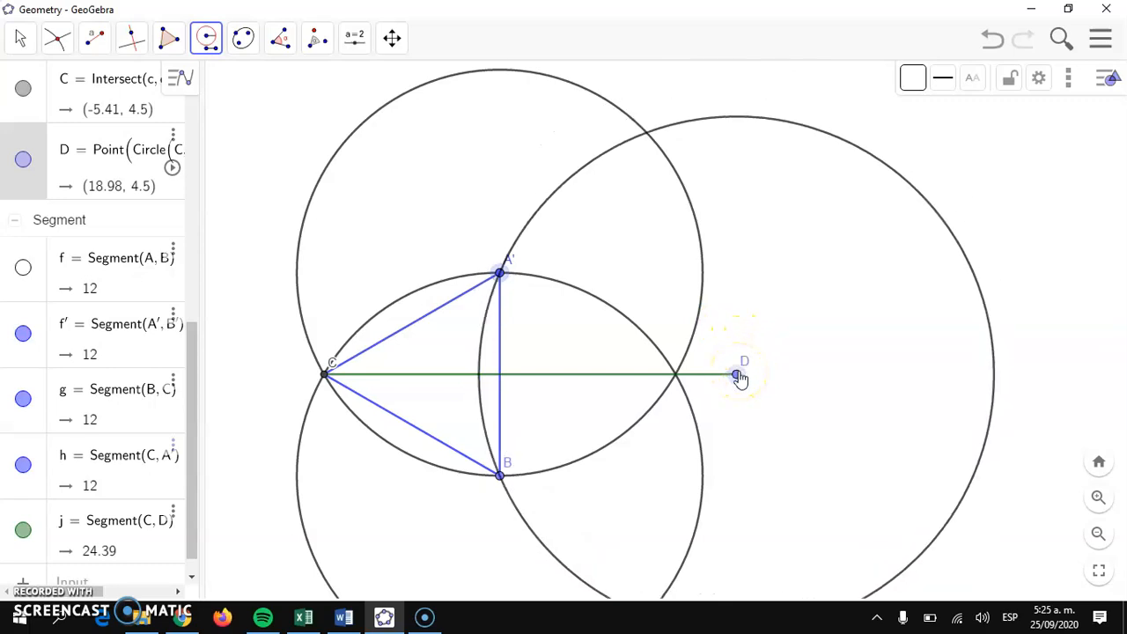
click(738, 376)
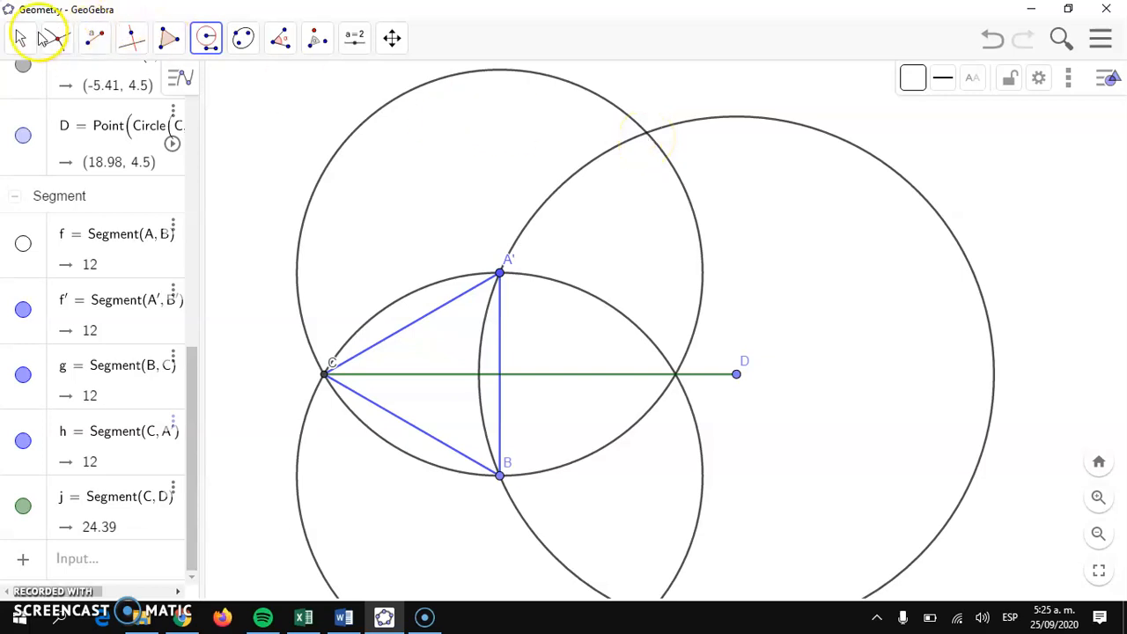
Mark the upper intersection of the circle centred on A' and the circle centred on D with the Intersect tool.
click(57, 39)
click(93, 40)
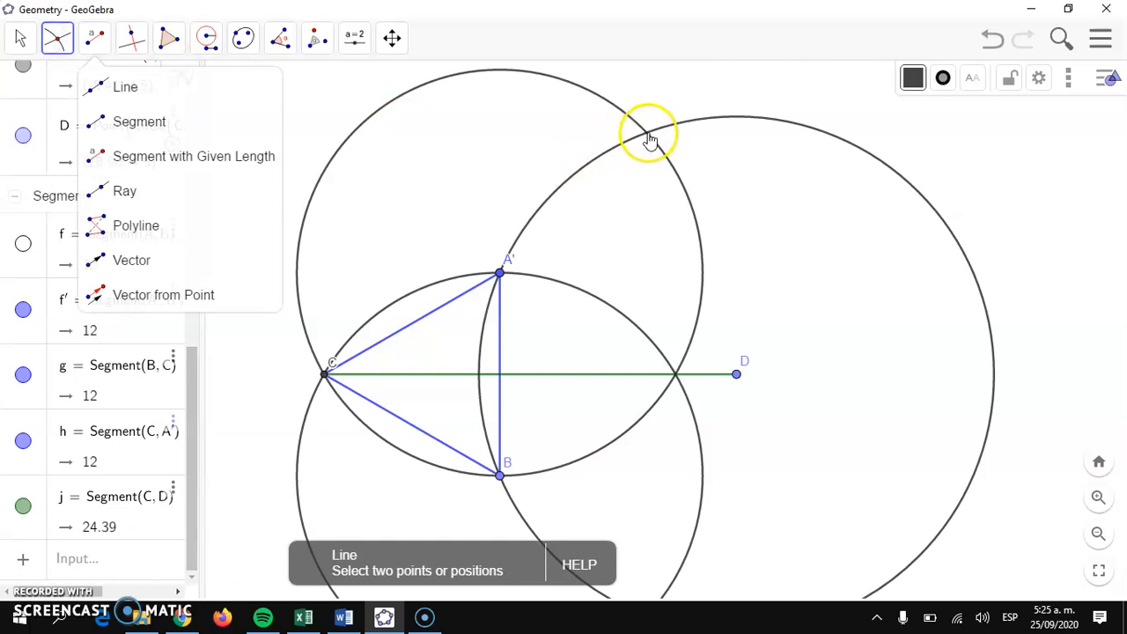
click(646, 136)
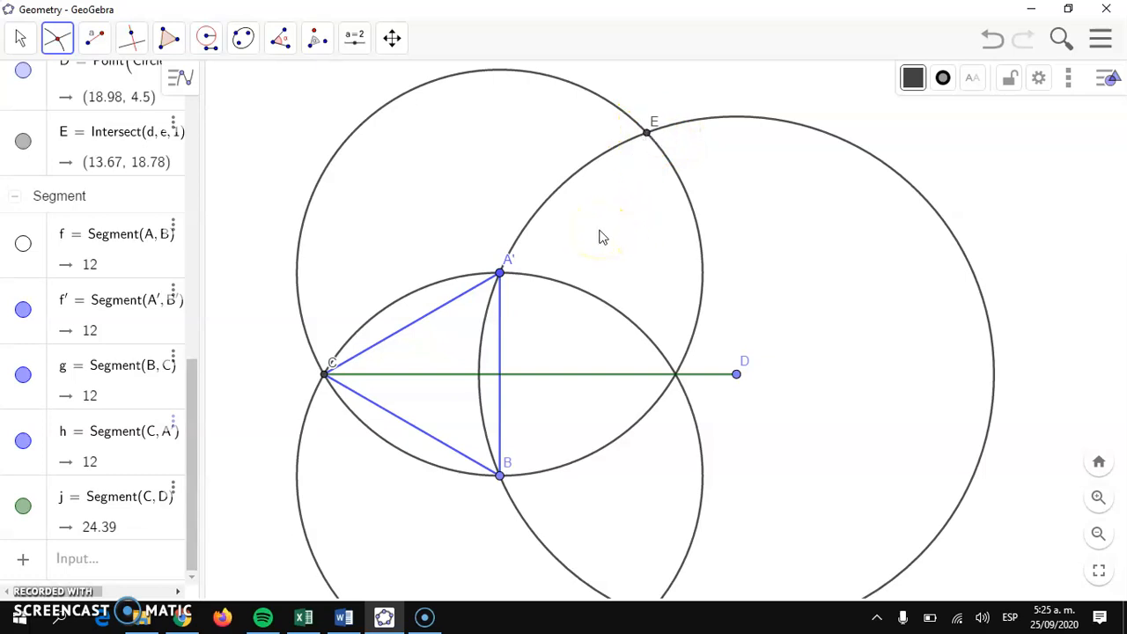
Draw a compass circle centred on E with the distance from B to A' as its radius.
click(210, 42)
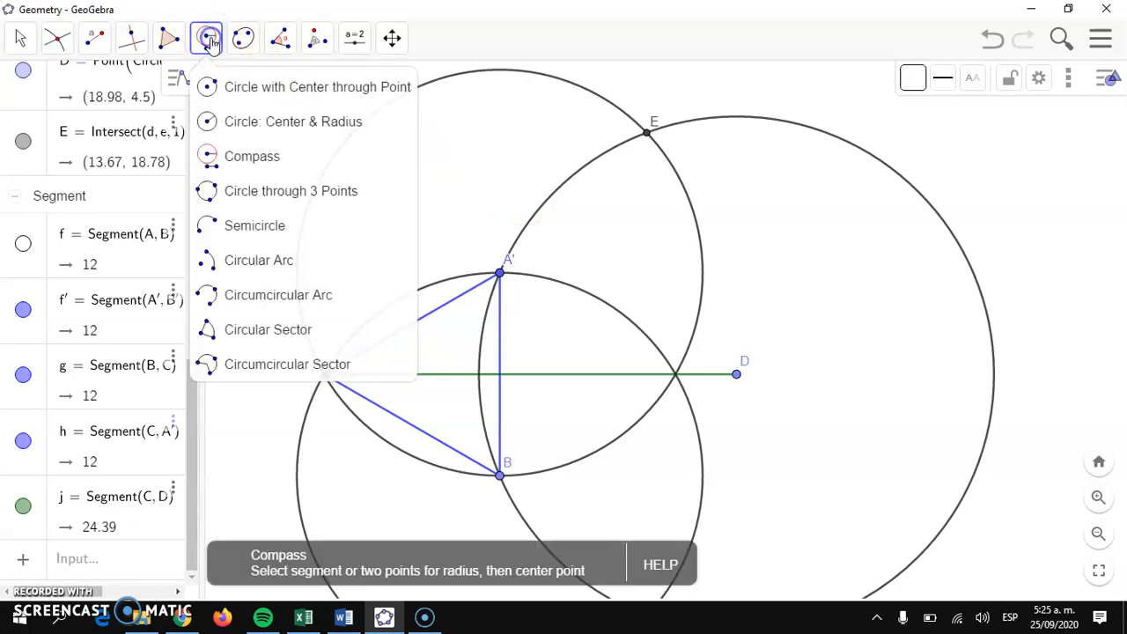
click(249, 158)
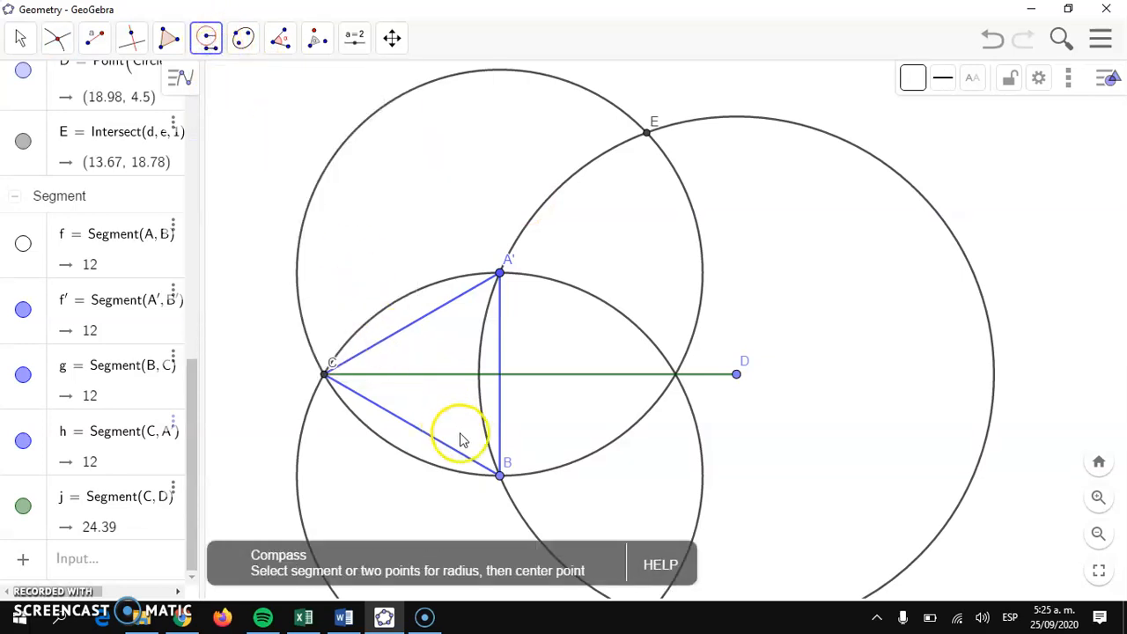
click(500, 476)
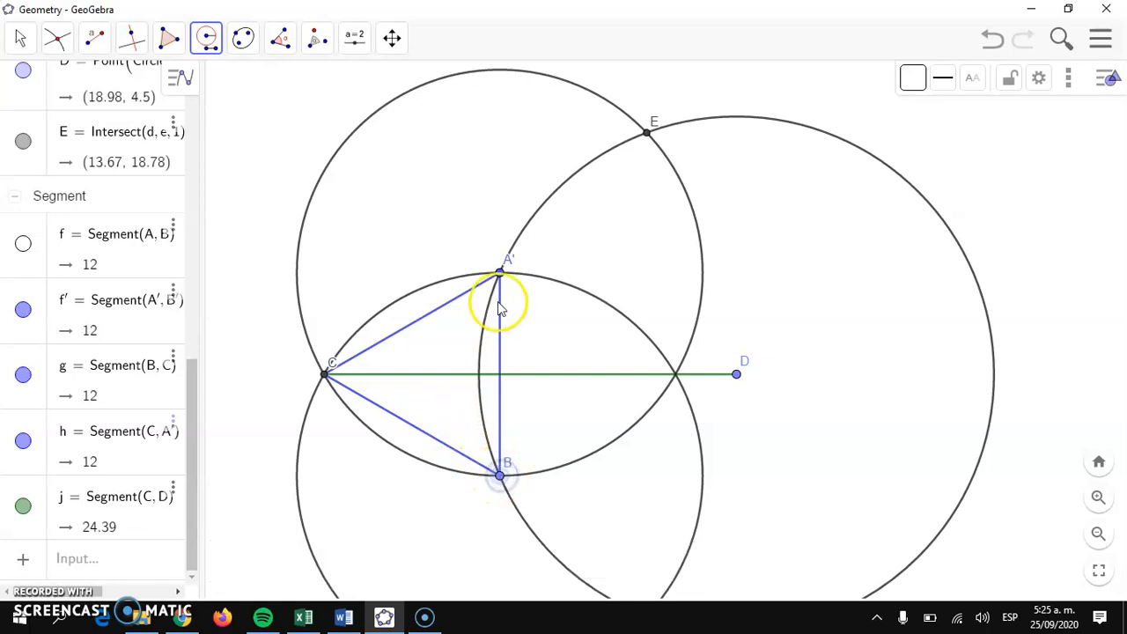
click(501, 273)
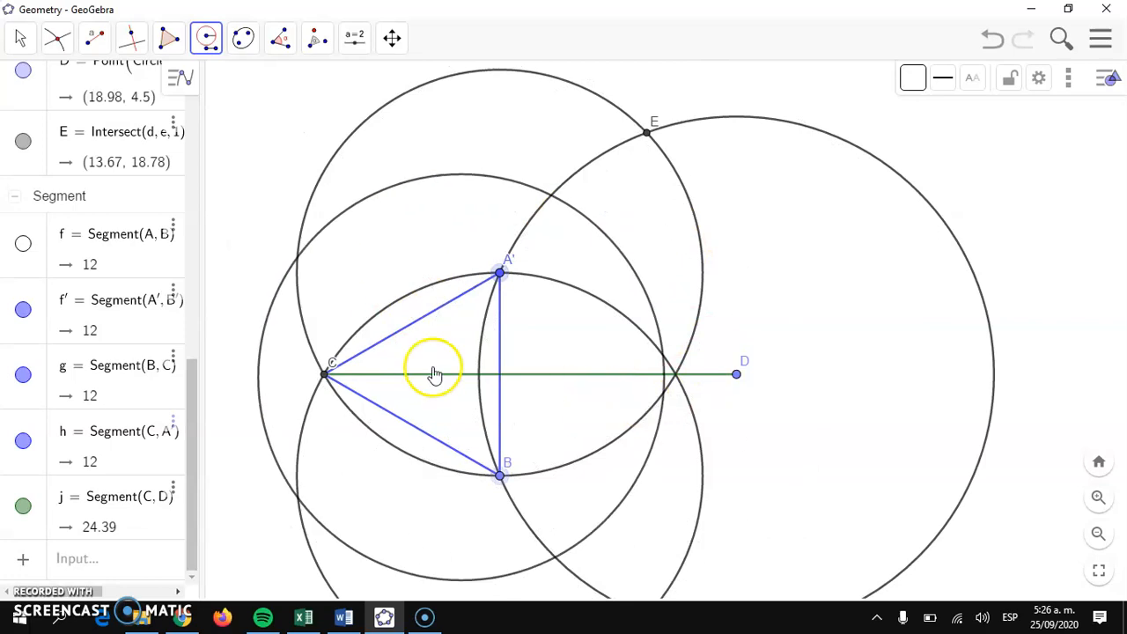
click(647, 134)
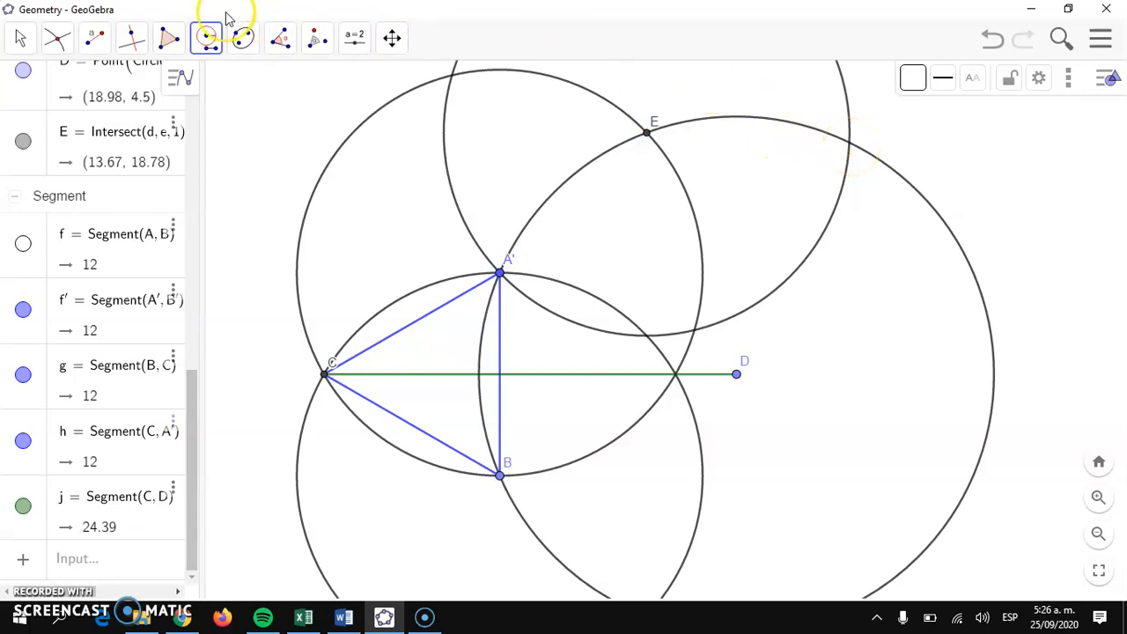
Mark the upper-right intersection of the circle centred on D and the circle centred on E with the Intersect tool.
click(54, 37)
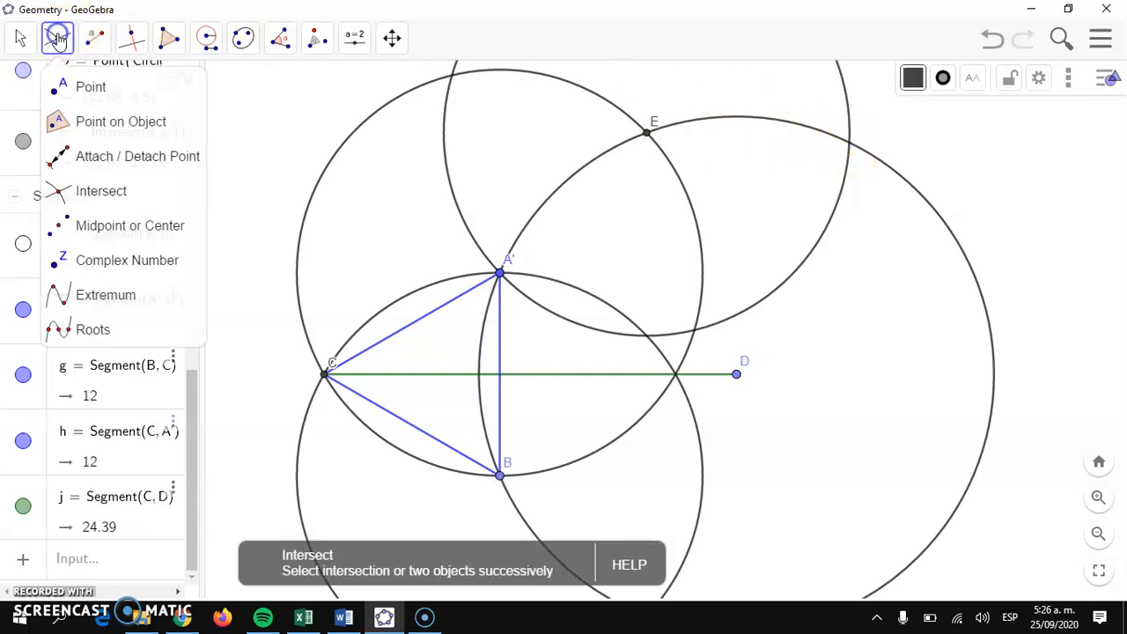
click(69, 196)
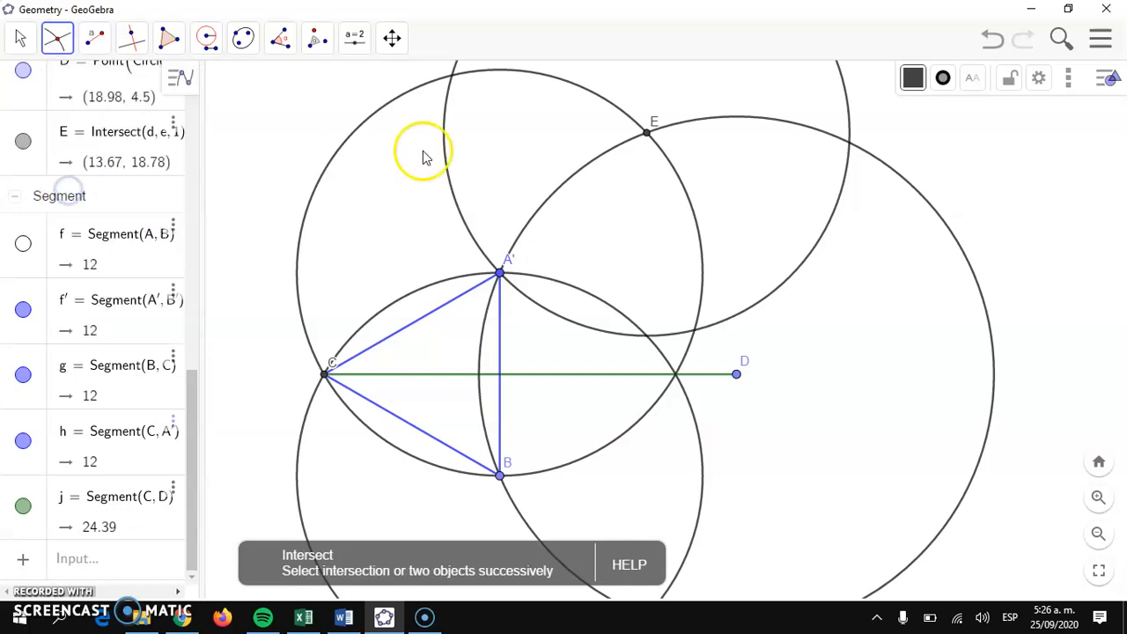
click(847, 146)
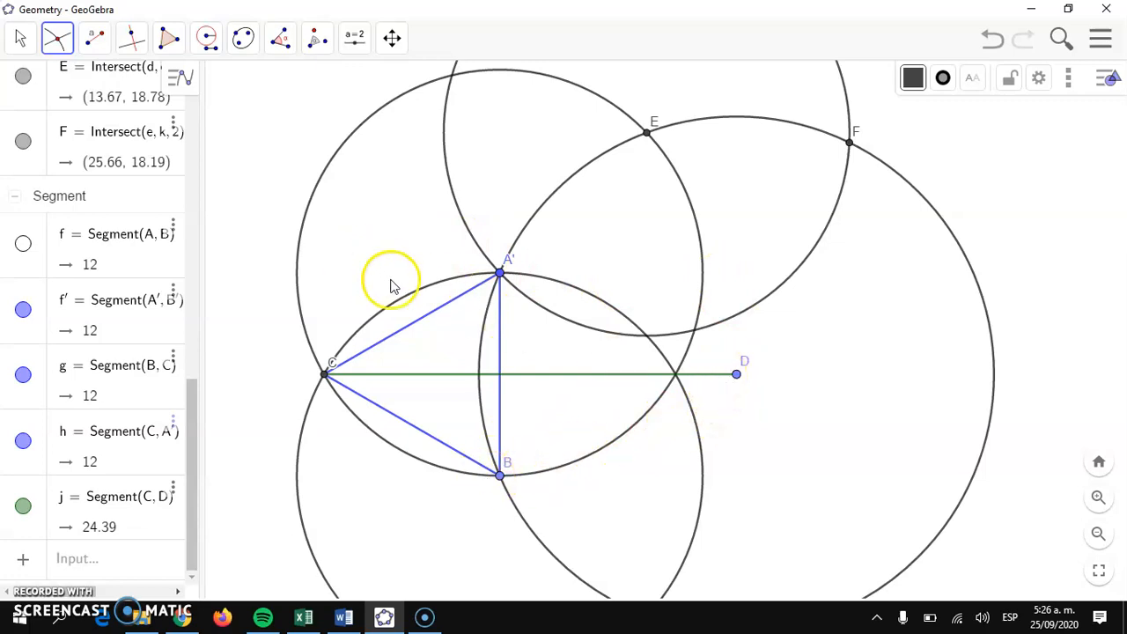
Draw purple segments from B to D and from D to A' with the Segment tool.
click(95, 41)
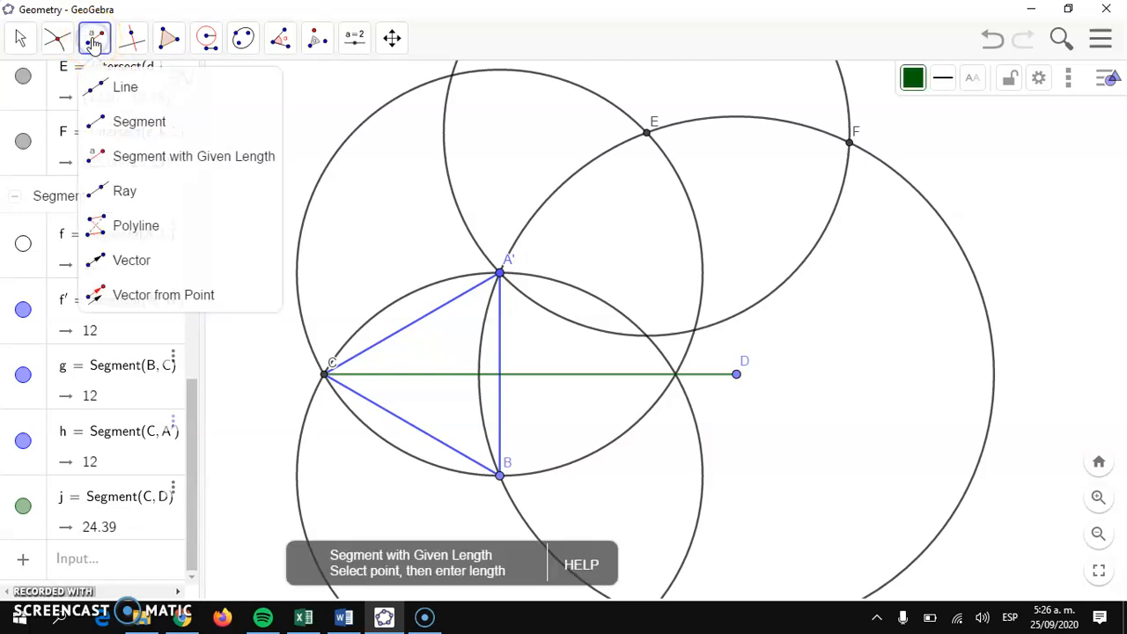
click(93, 120)
click(913, 81)
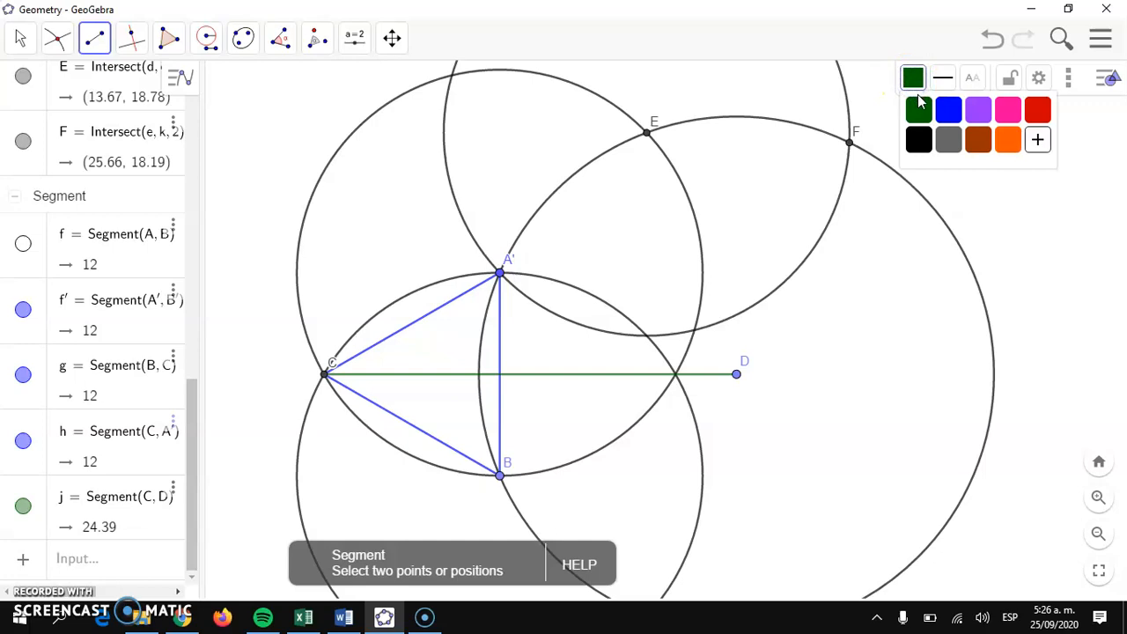
click(979, 111)
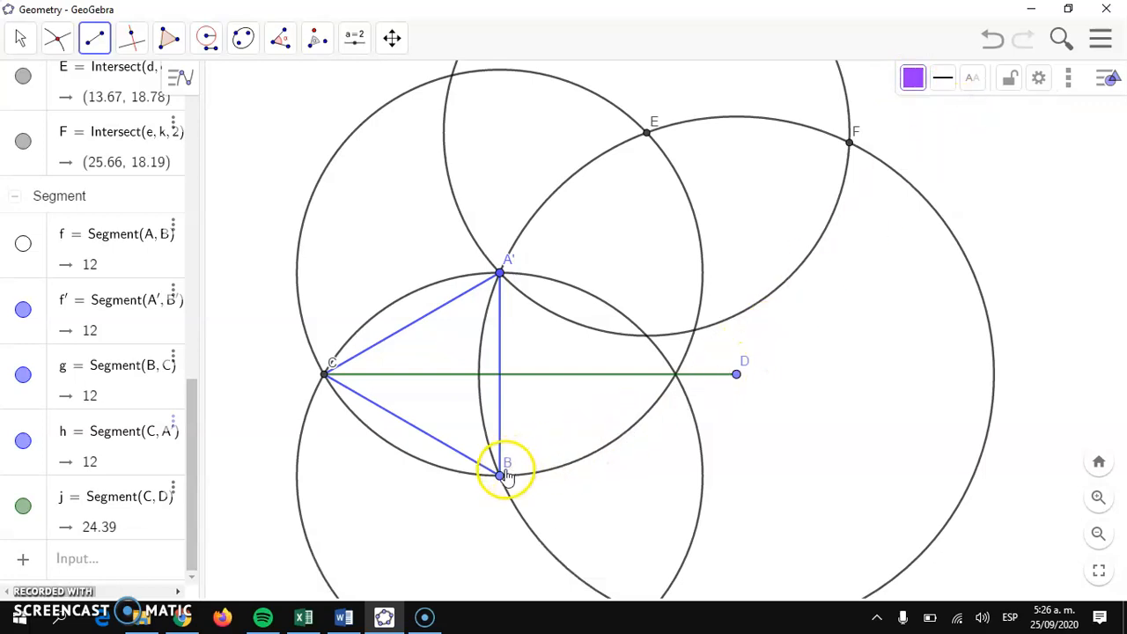
mouse_move(504, 476)
mouse_down()
mouse_move(734, 395)
mouse_move(740, 383)
mouse_up()
click(737, 377)
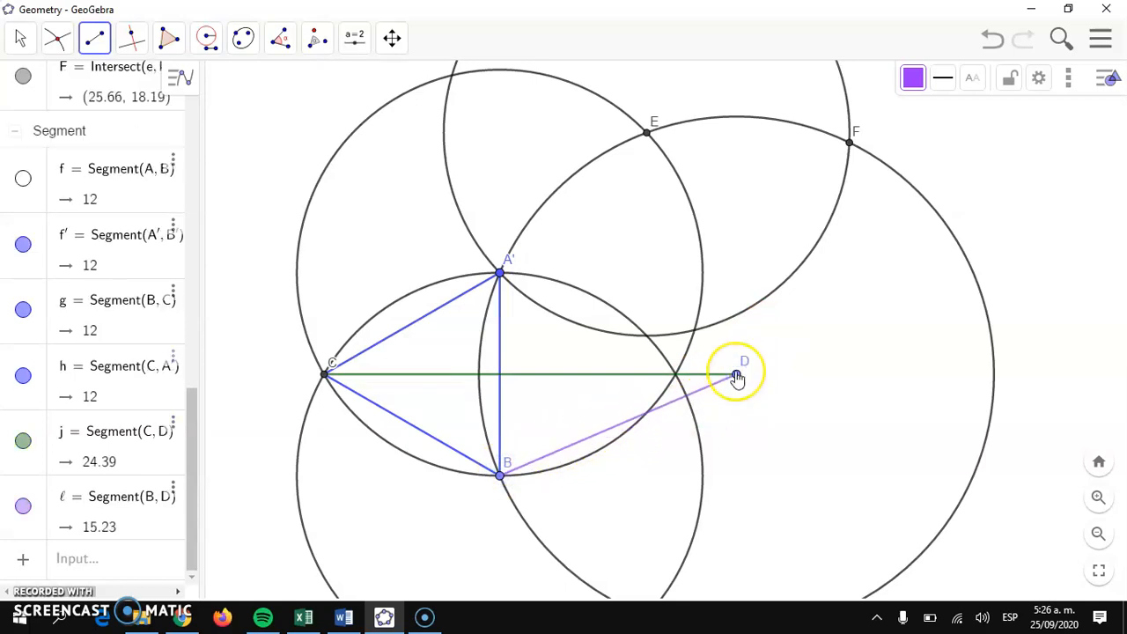
click(502, 276)
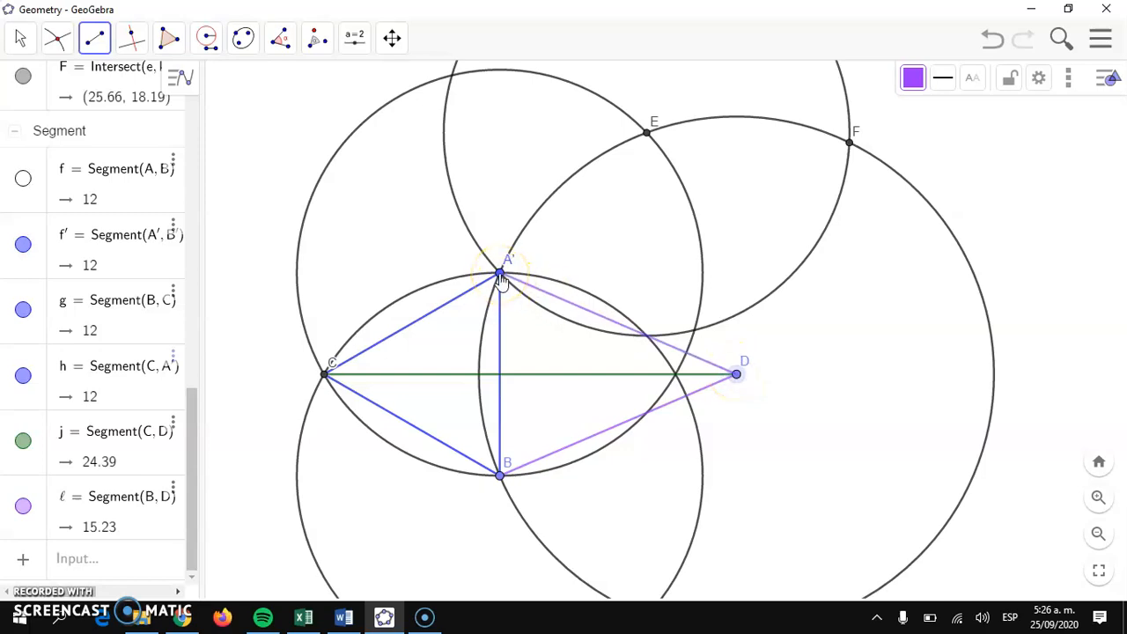
drag(501, 276, 500, 277)
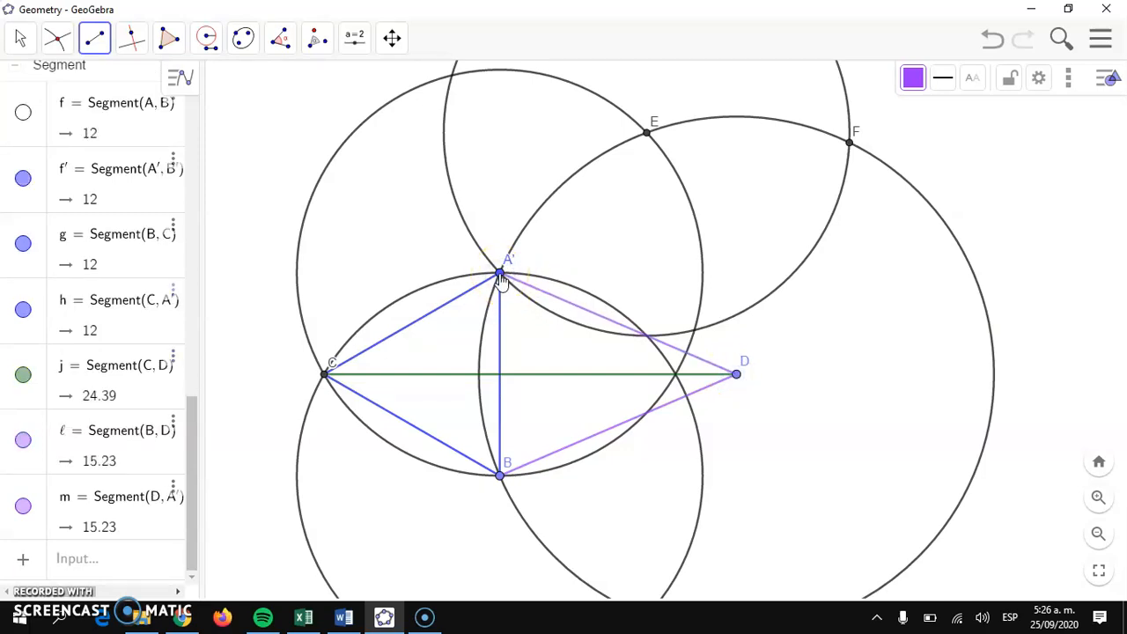
Draw purple segments from A' to E, E to D, D to F and F to E.
drag(499, 276, 647, 130)
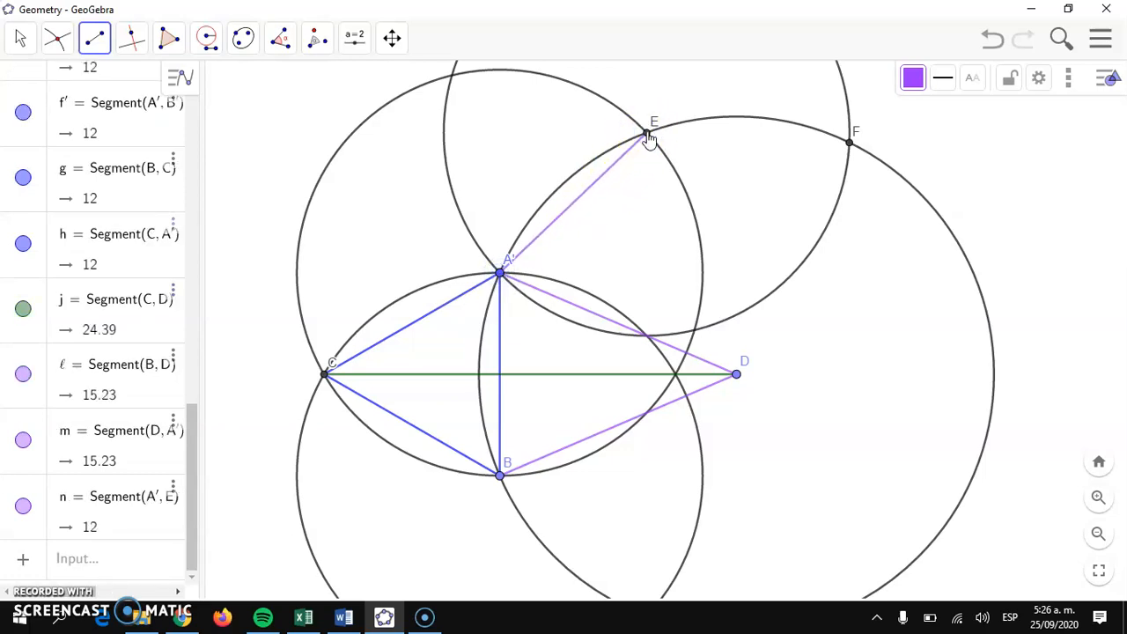
mouse_move(649, 141)
mouse_down()
mouse_move(722, 373)
mouse_move(737, 376)
mouse_move(861, 150)
mouse_move(650, 141)
mouse_up()
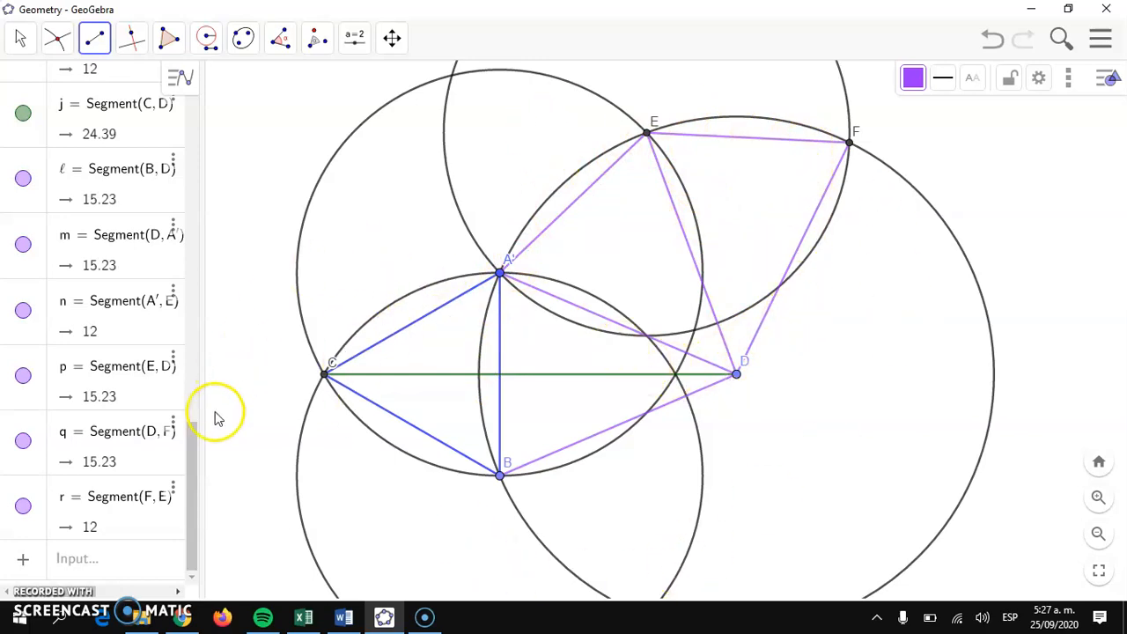
Hide the four construction circles centred on B, A', D and E.
drag(195, 452, 166, 82)
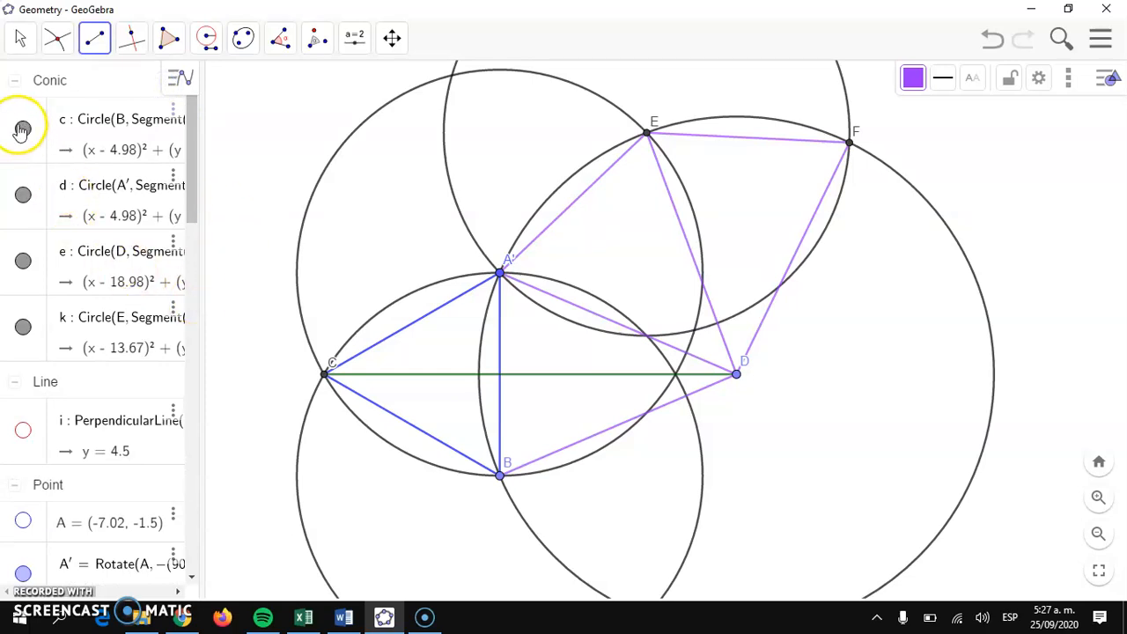
click(18, 41)
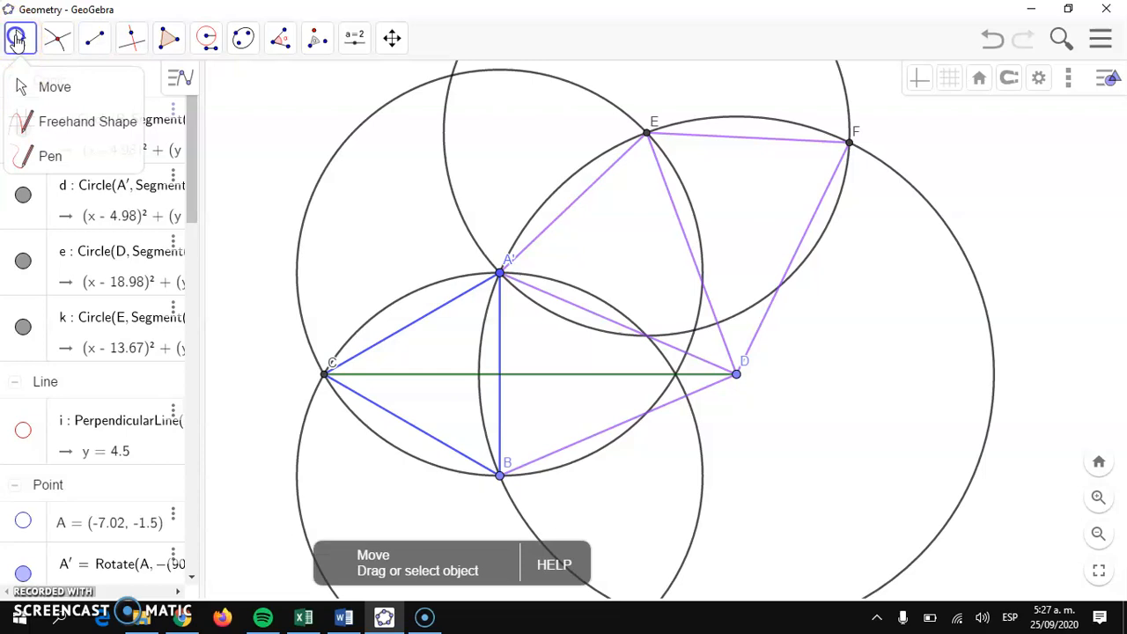
click(23, 130)
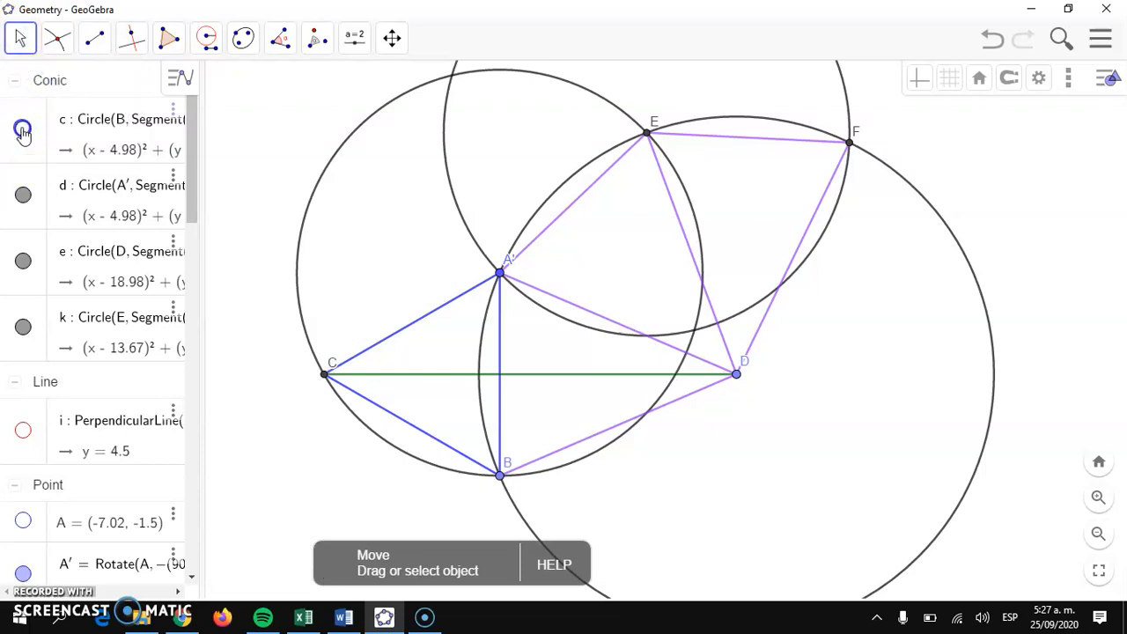
click(24, 195)
click(23, 261)
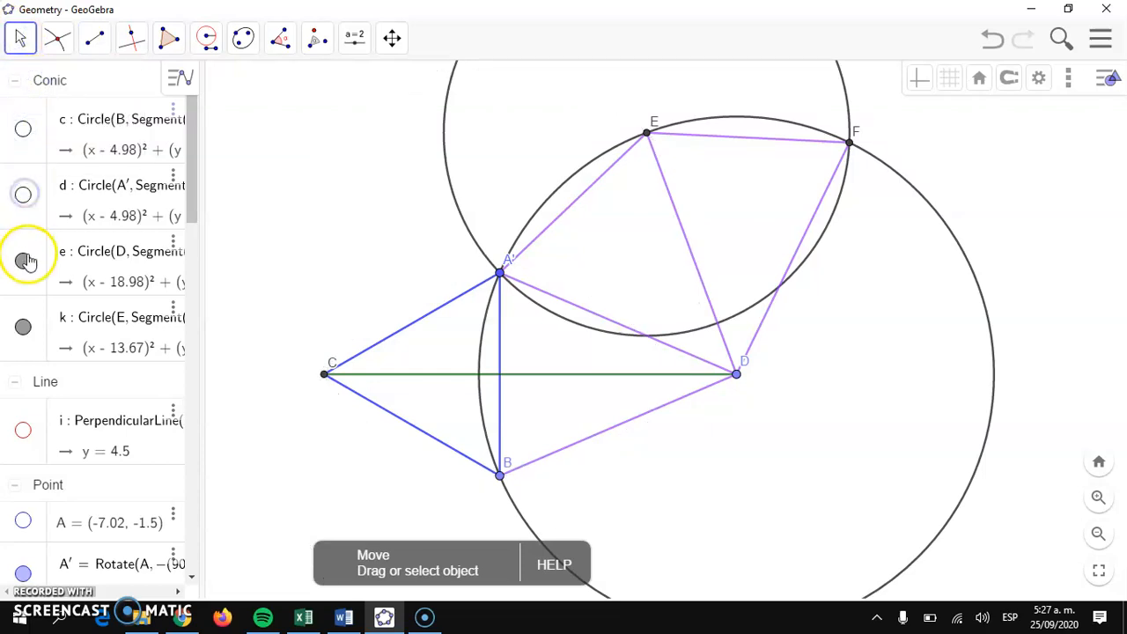
click(21, 328)
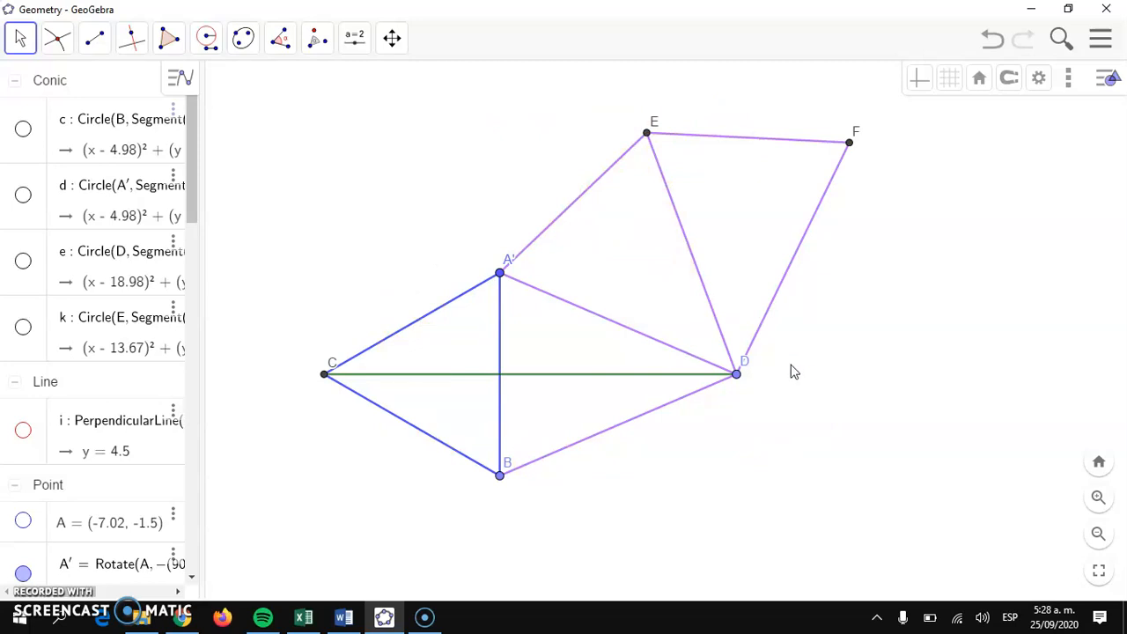
click(57, 38)
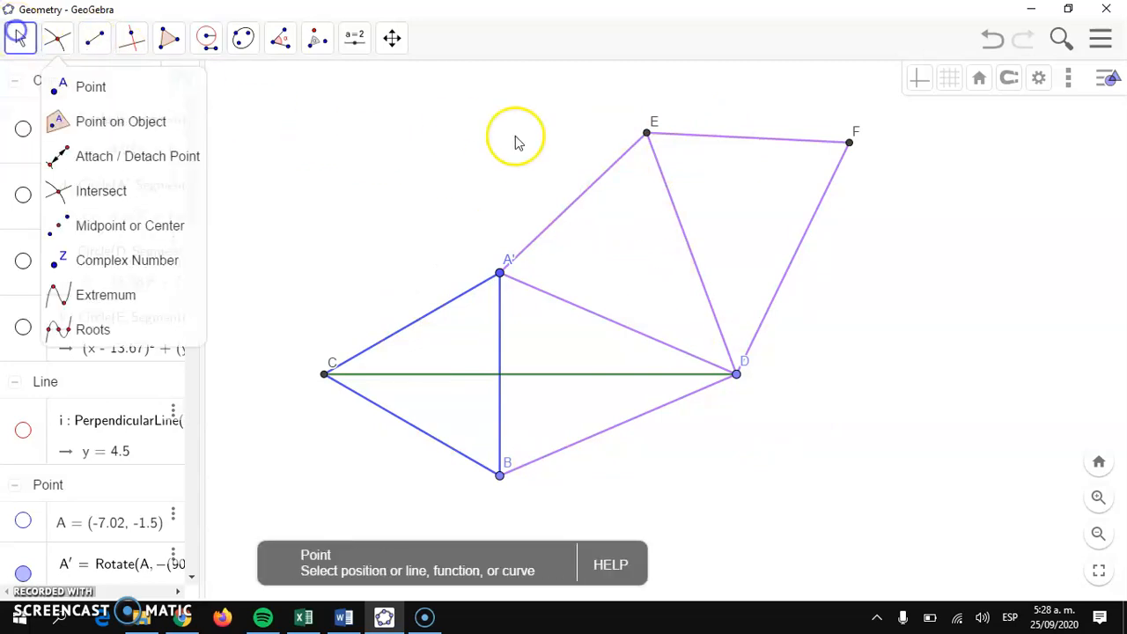
drag(518, 123, 497, 200)
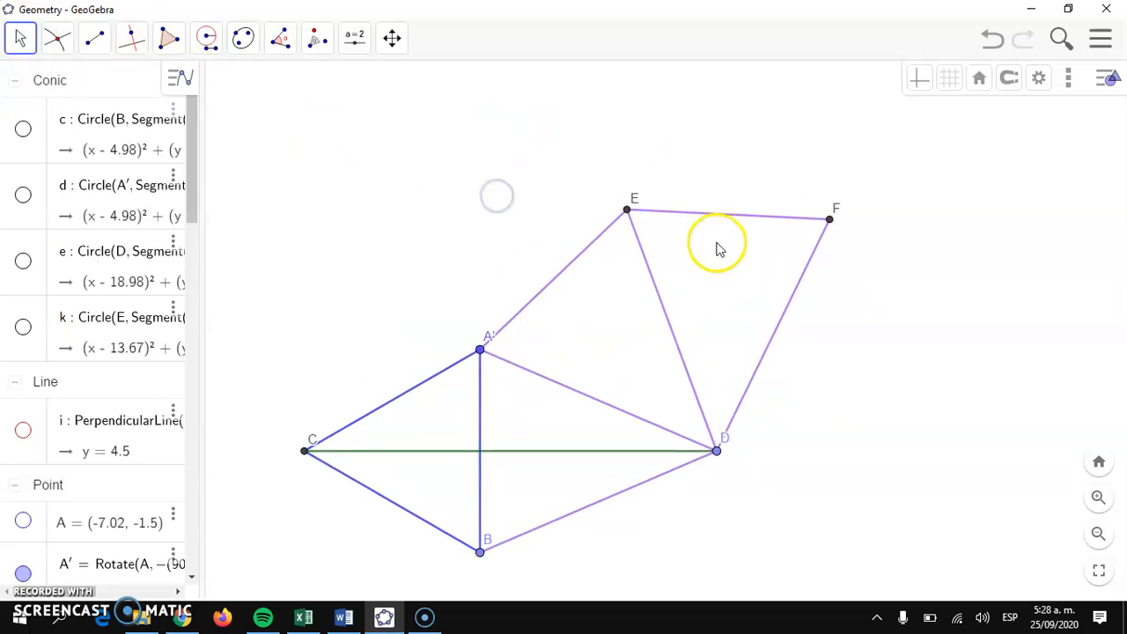